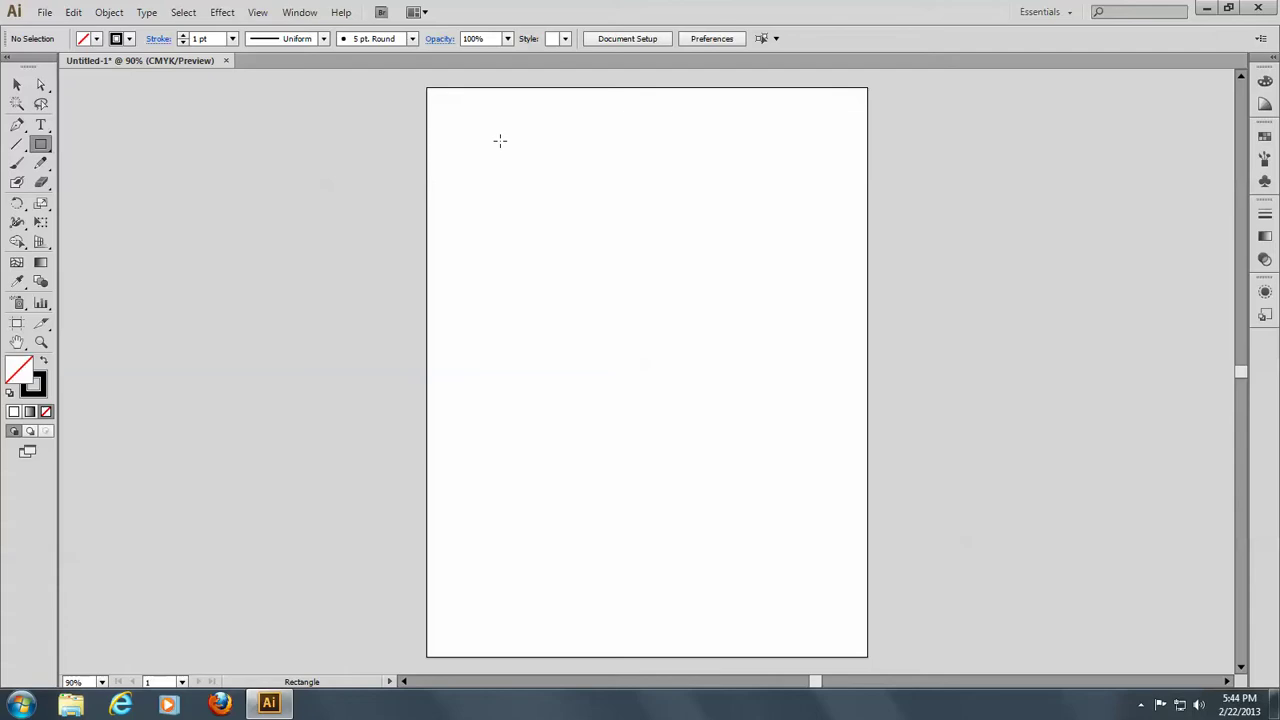
- Draw a square about 42 pt wide near the artboard's upper-left corner, with no stroke and a green fill
drag(498, 142, 530, 172)
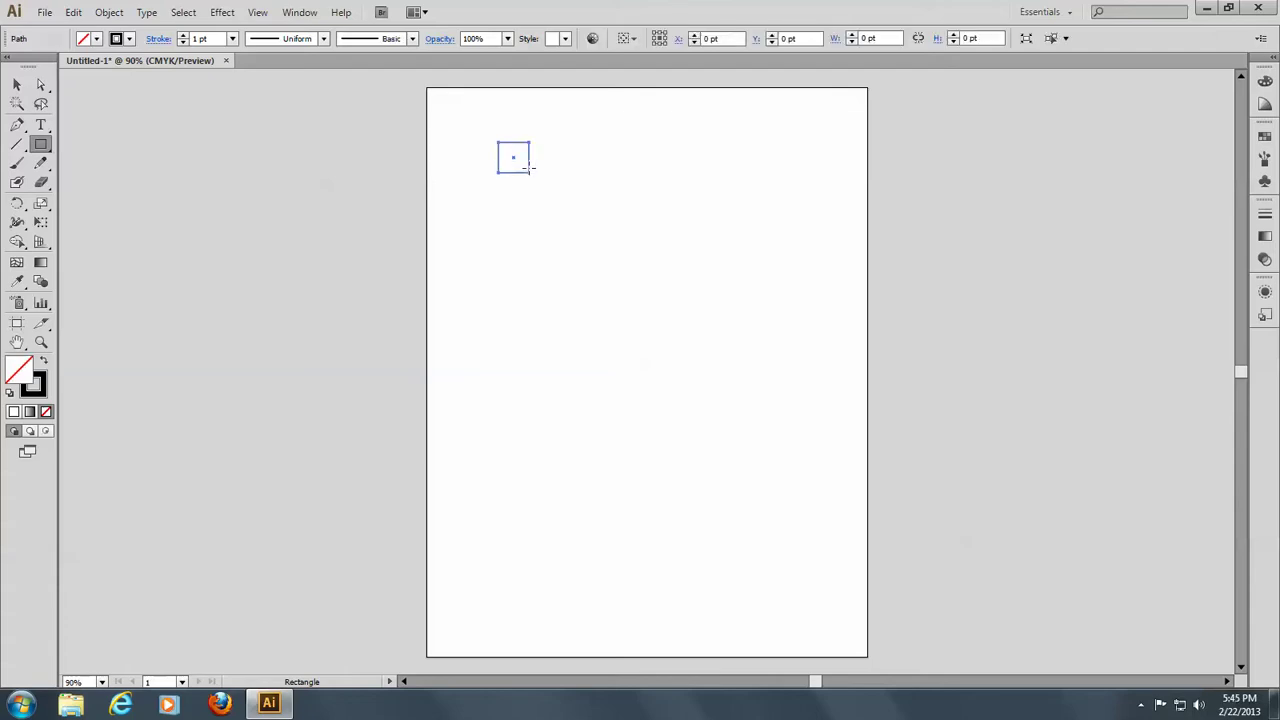
click(35, 390)
click(45, 411)
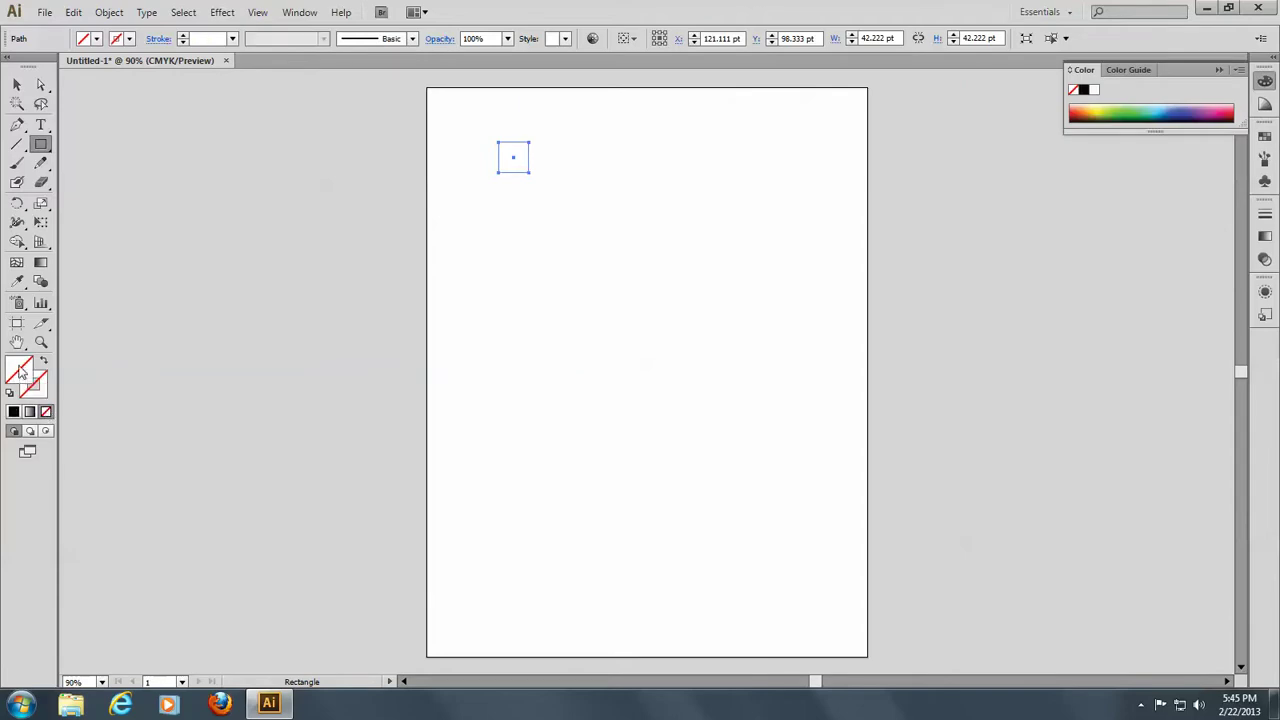
click(1267, 137)
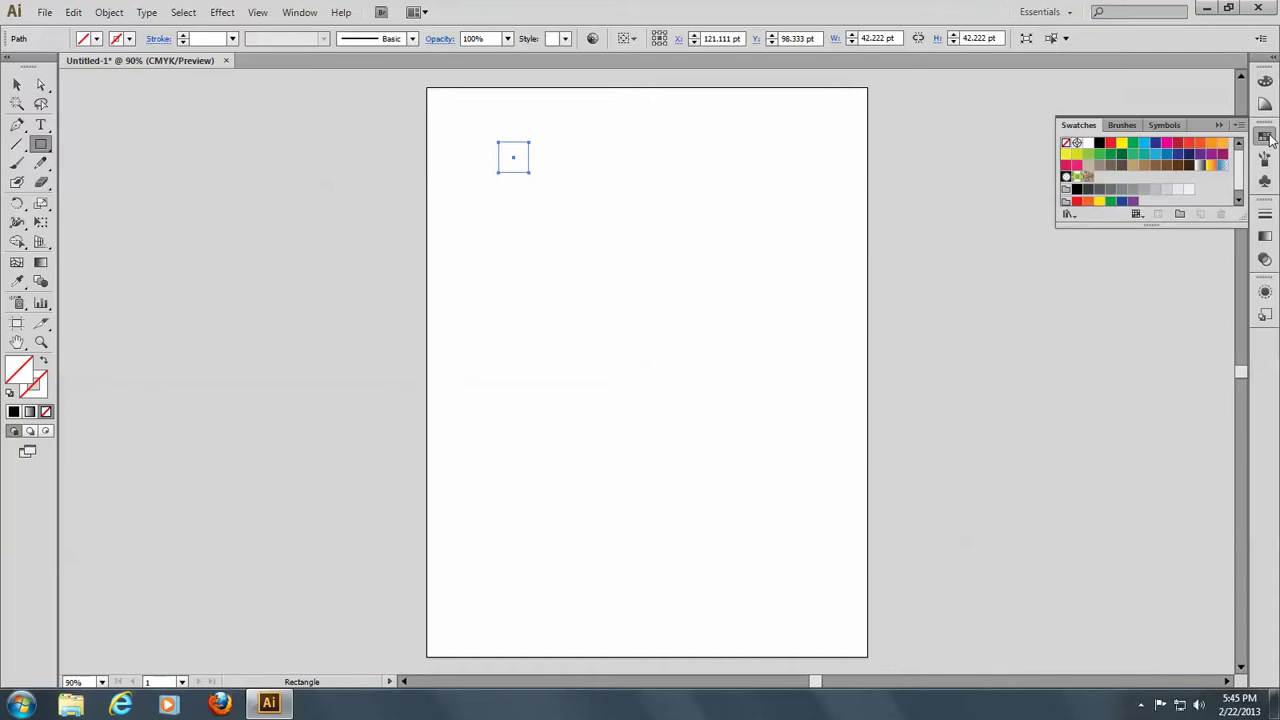
click(1132, 143)
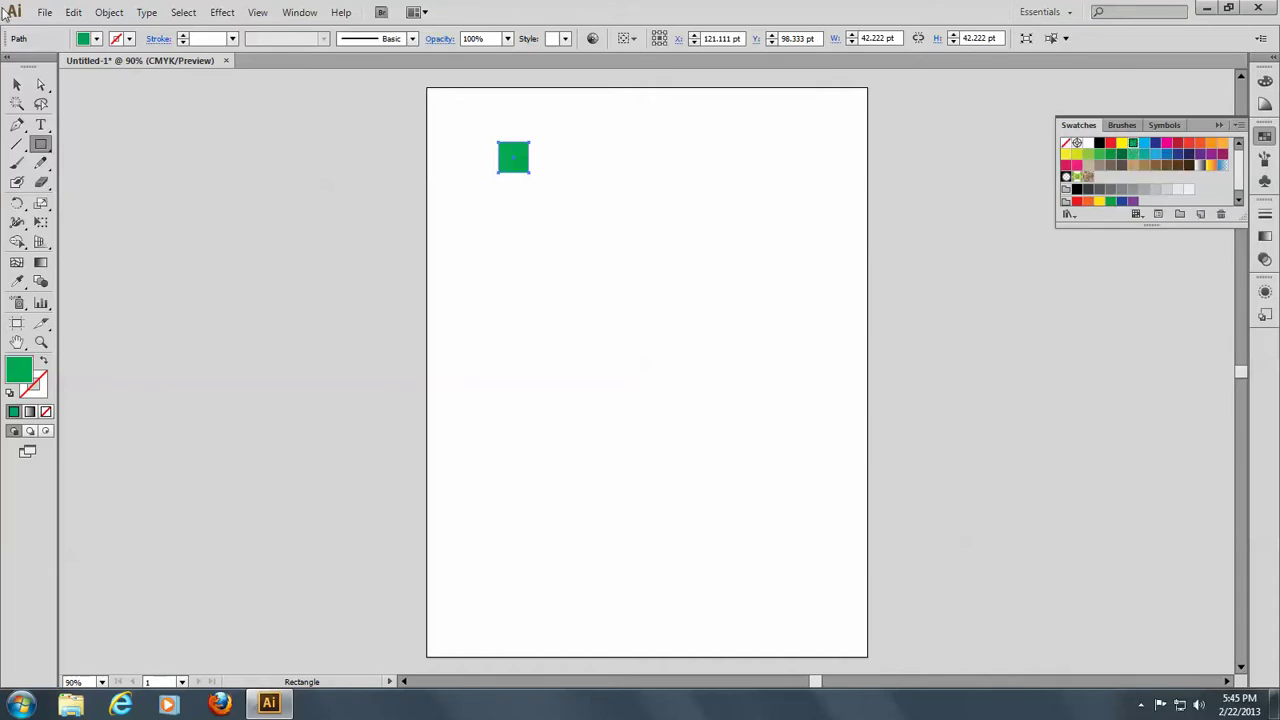
- Duplicate the green square horizontally, leaving a gap between the original and its copy
click(41, 342)
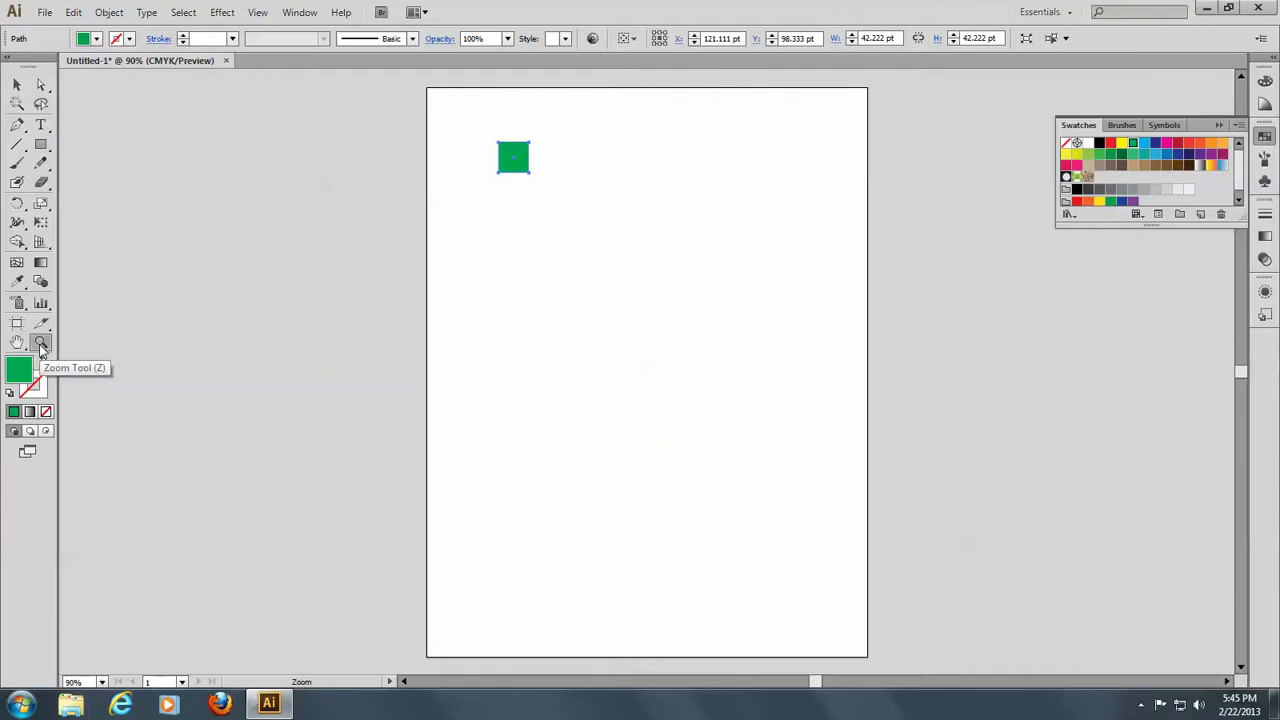
drag(474, 128, 645, 208)
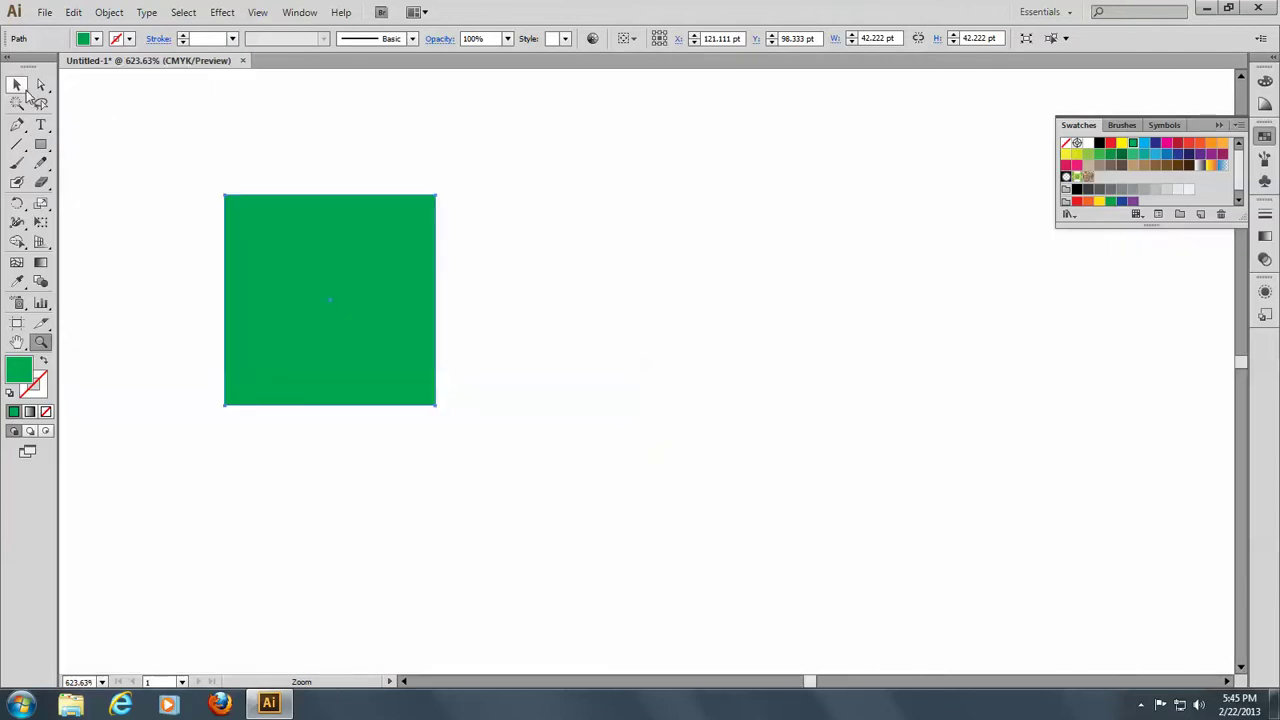
click(18, 86)
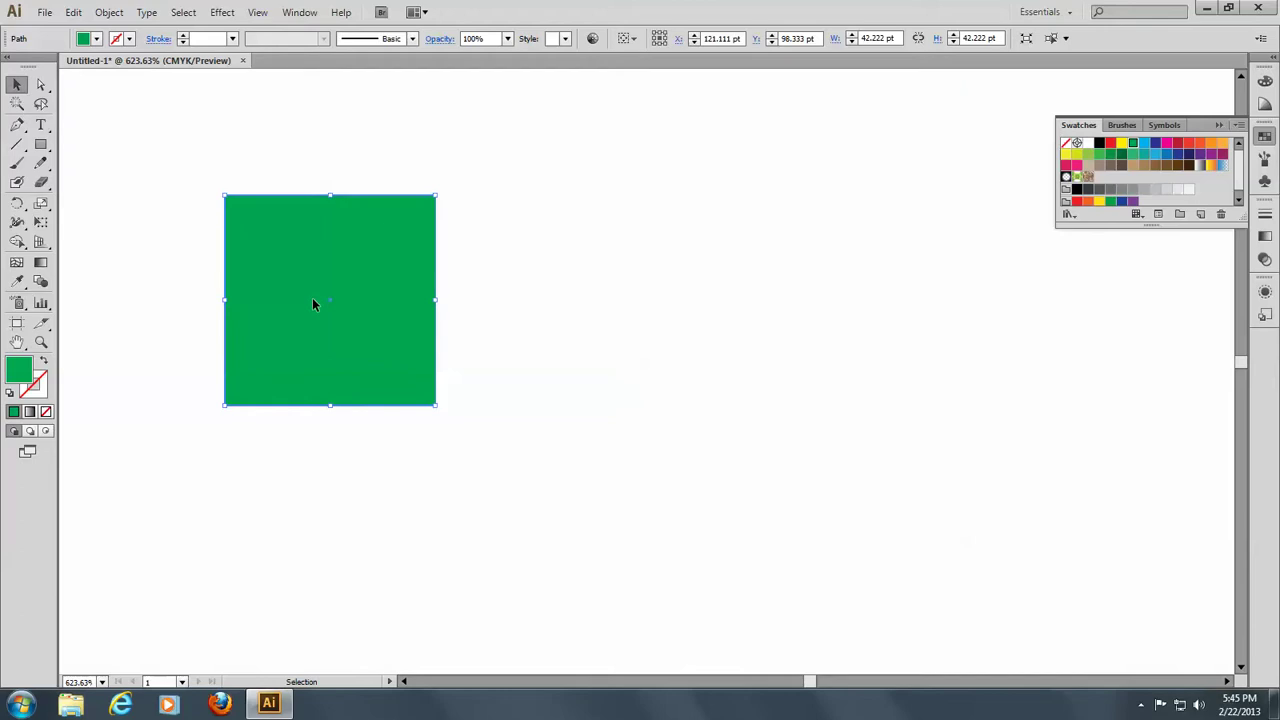
drag(312, 299, 611, 302)
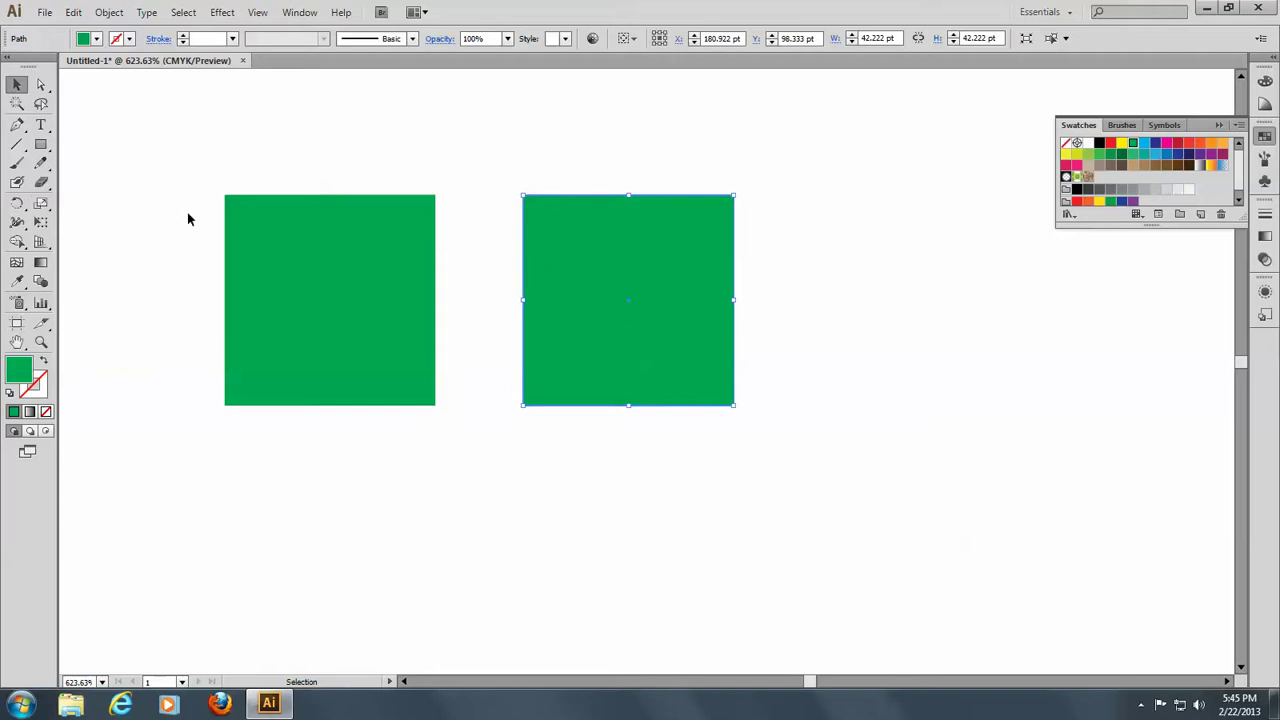
- Copy the duplicated green square and paste the copy directly in front of it
click(74, 12)
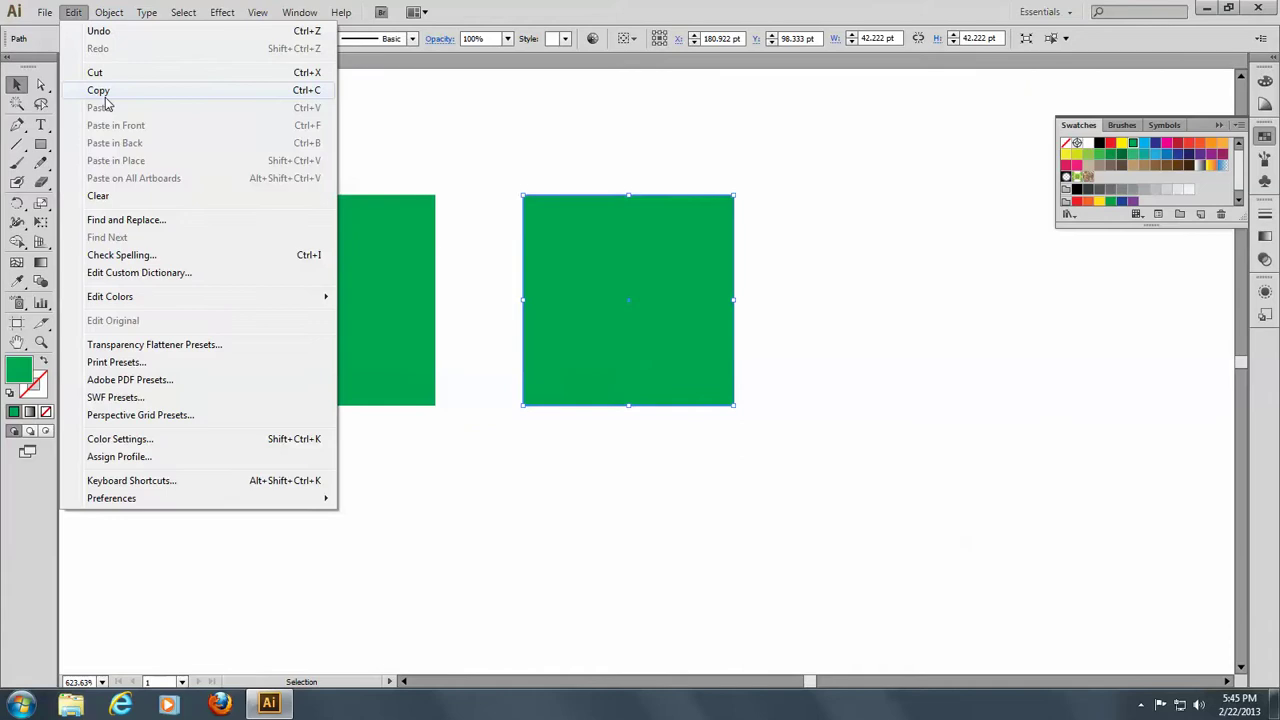
click(98, 91)
click(74, 12)
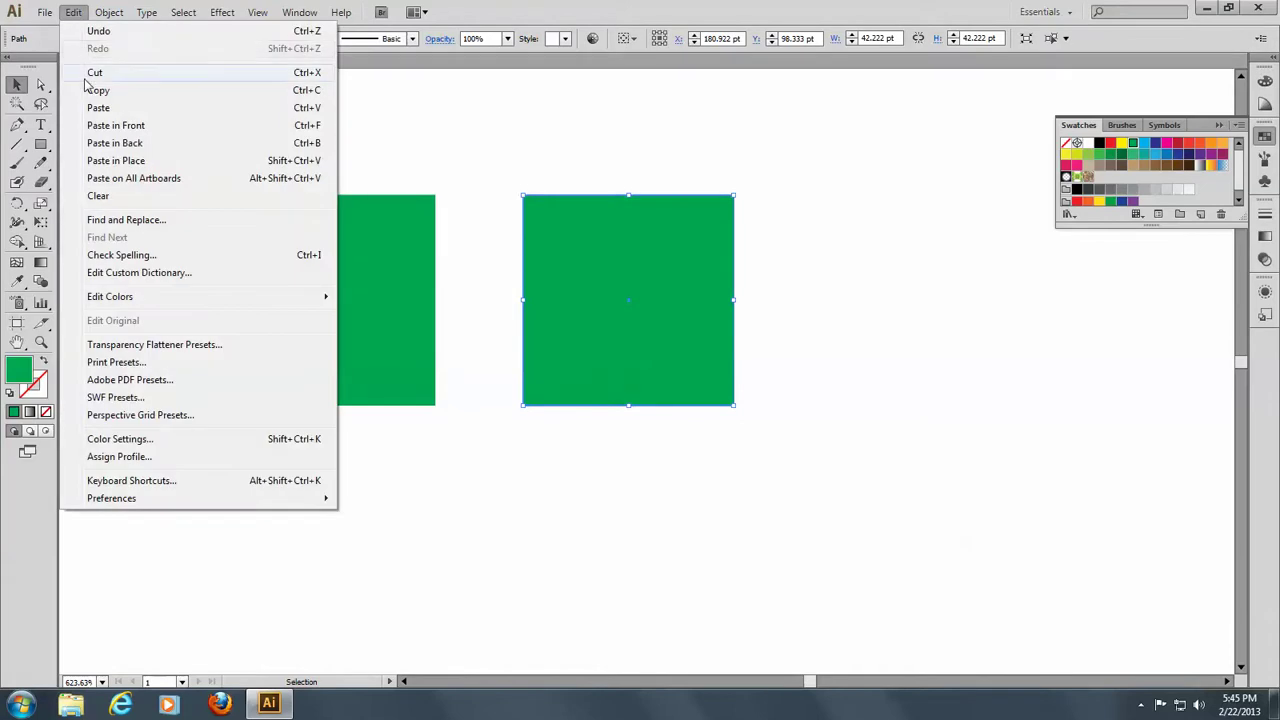
click(112, 126)
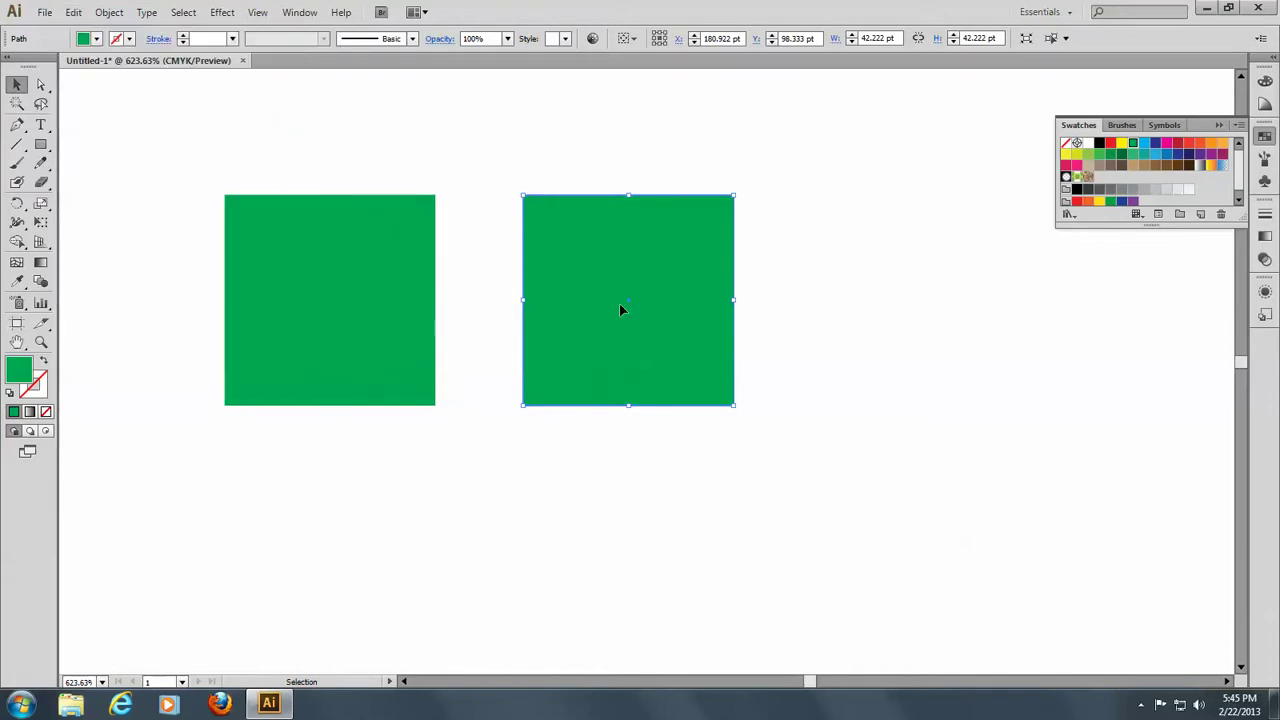
- Try moving the front copy diagonally off the square beneath it, and undo the move
drag(619, 303, 696, 276)
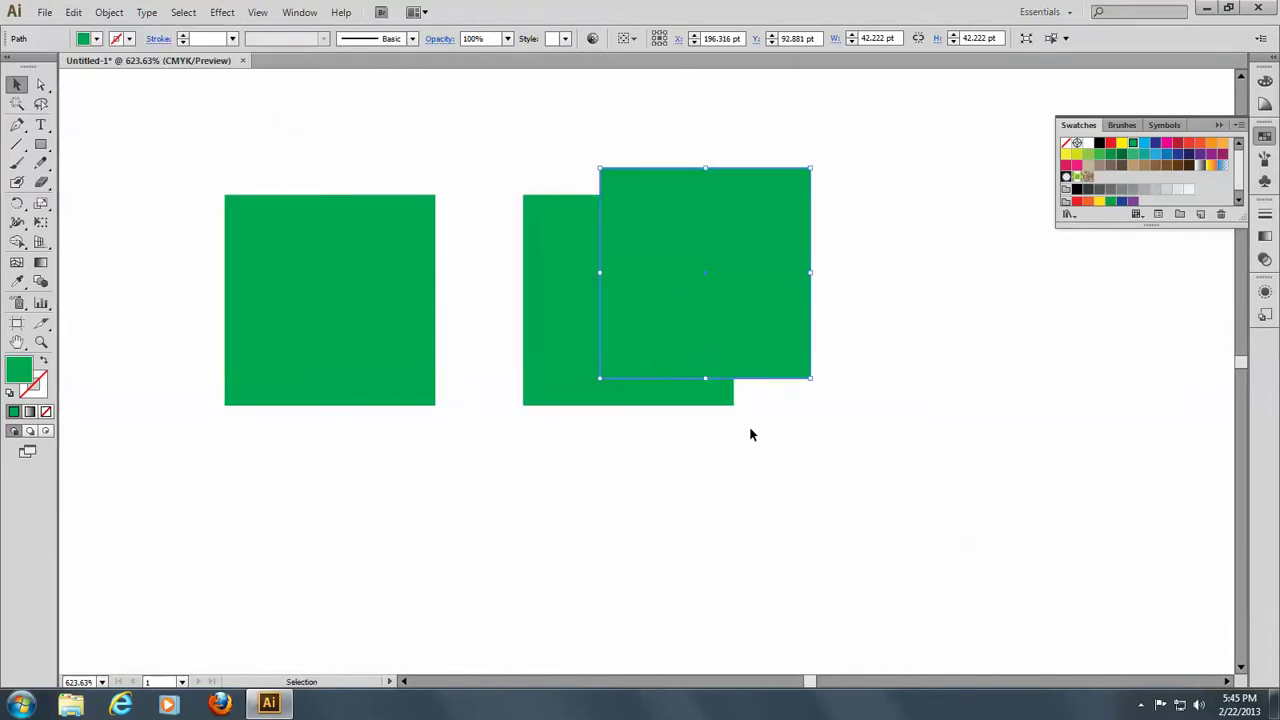
key(a)
key(ctrl+z)
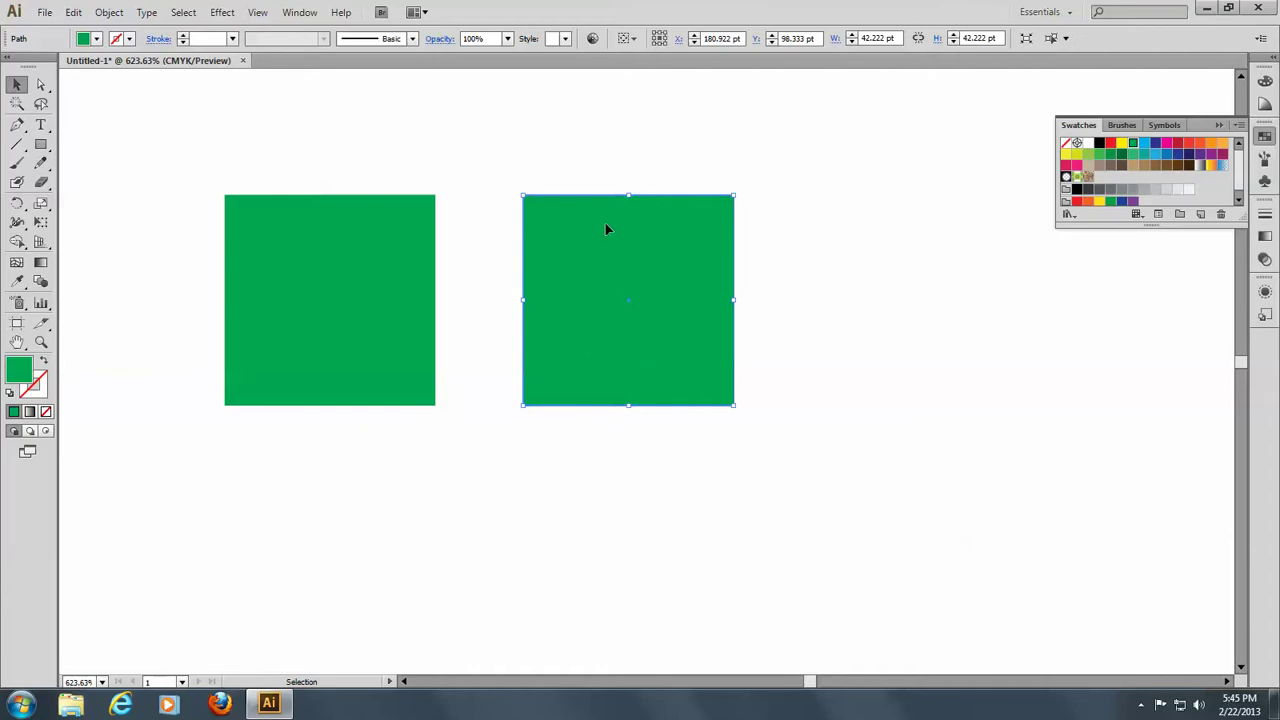
- Scale the front copy non-uniformly about its centre to 100% horizontal and 33.3% vertical, and fill the resulting band yellow
click(40, 206)
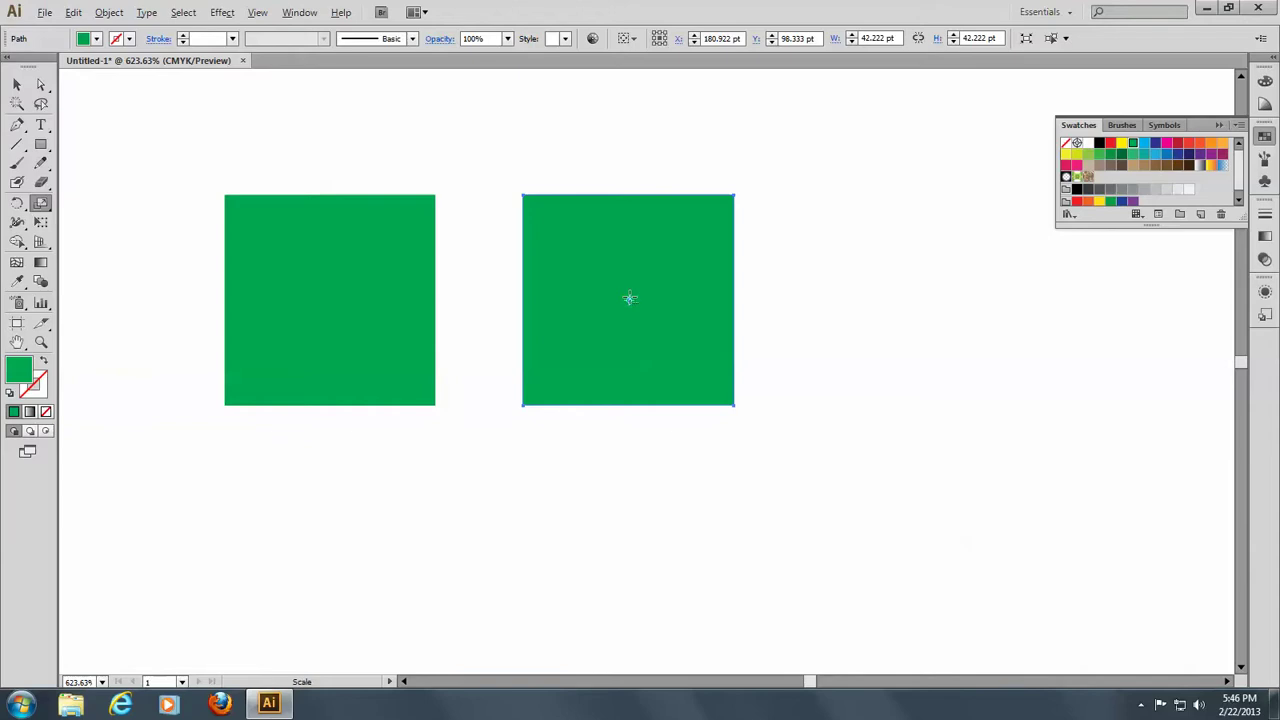
alt+click(628, 301)
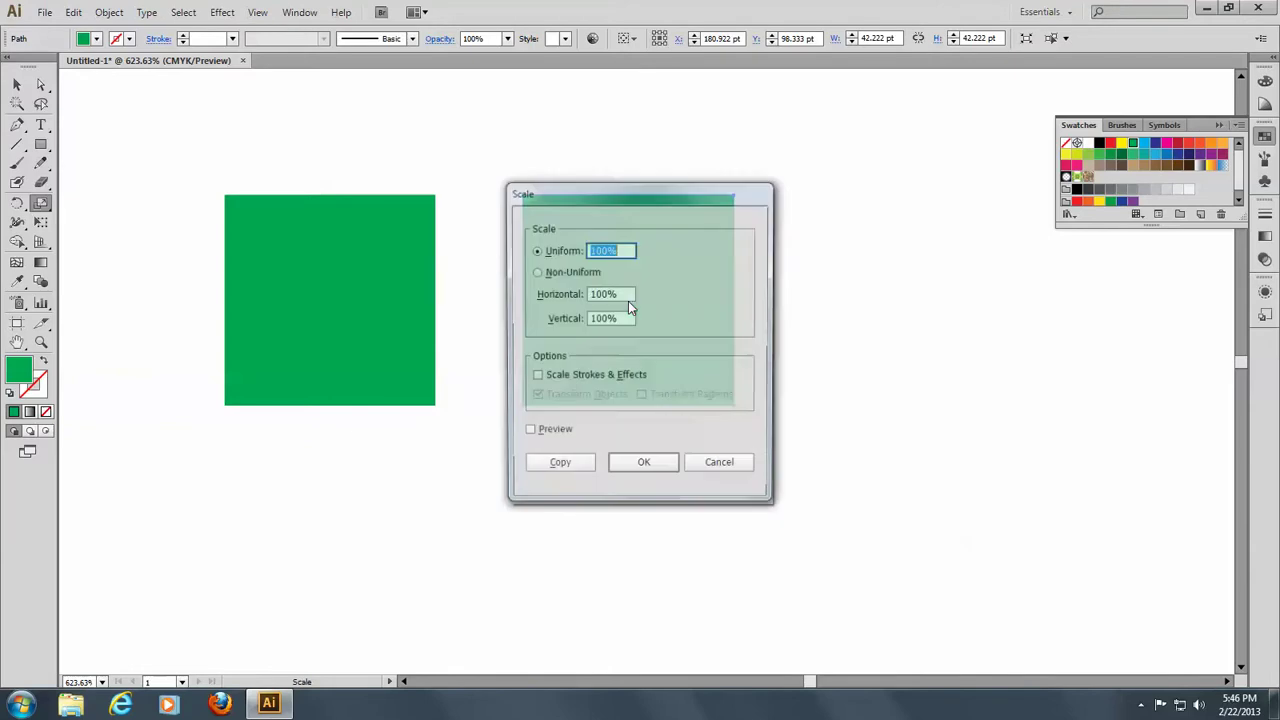
click(537, 272)
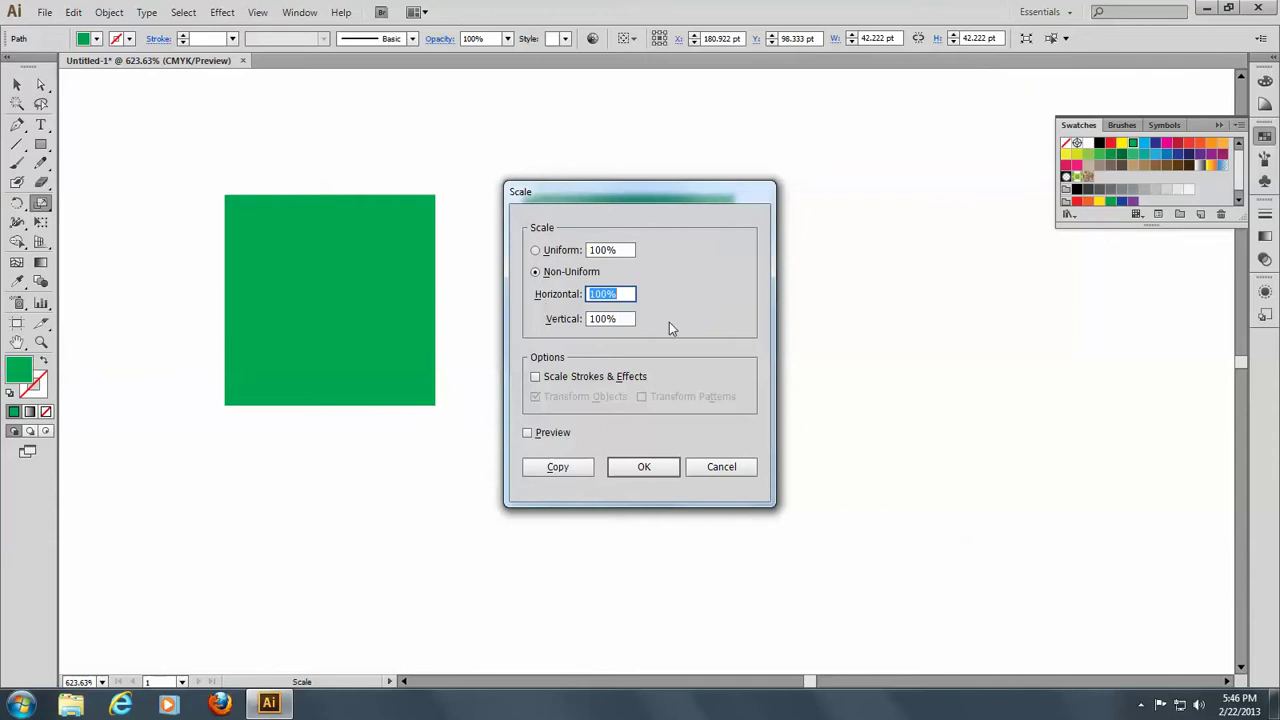
key(Tab)
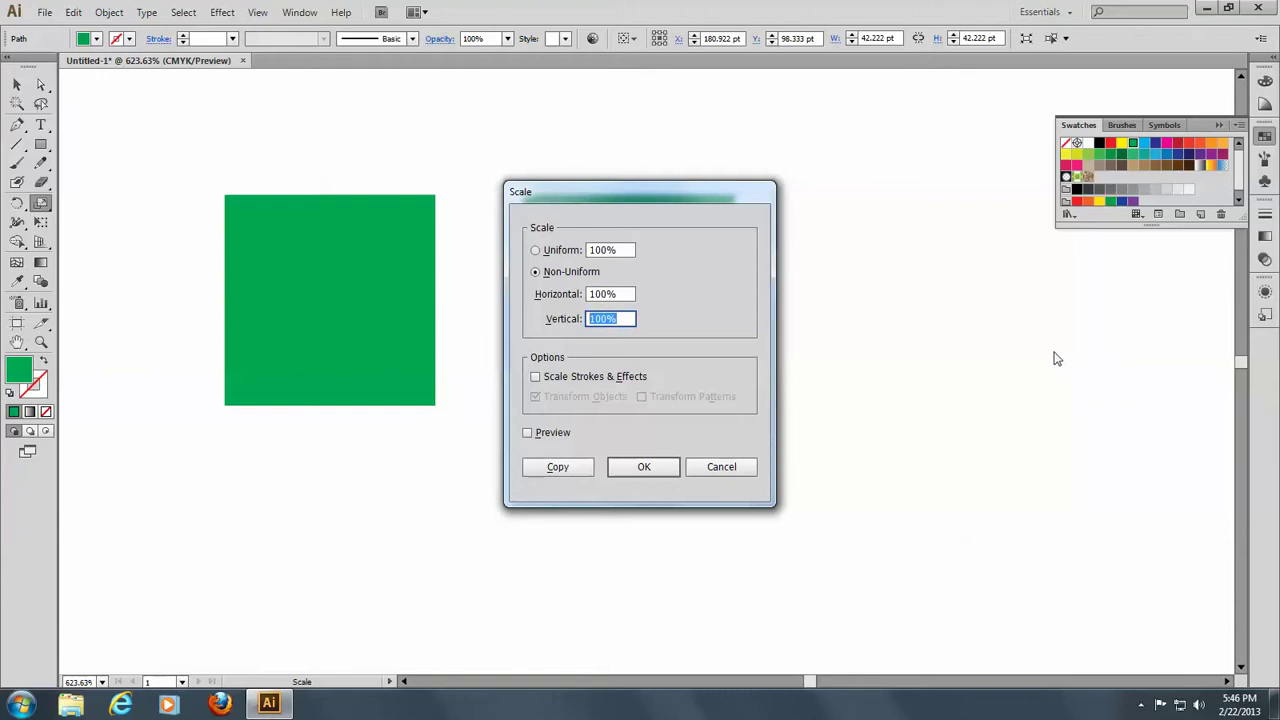
text(33.3)
click(644, 467)
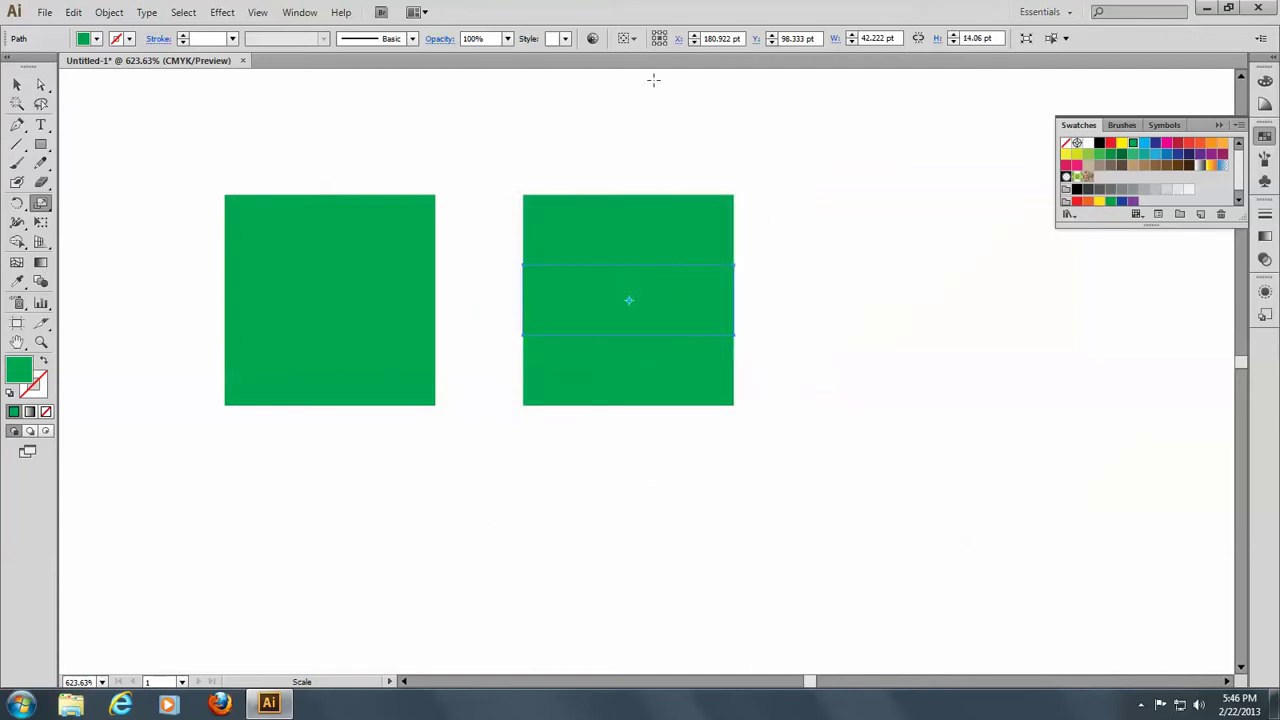
click(1121, 144)
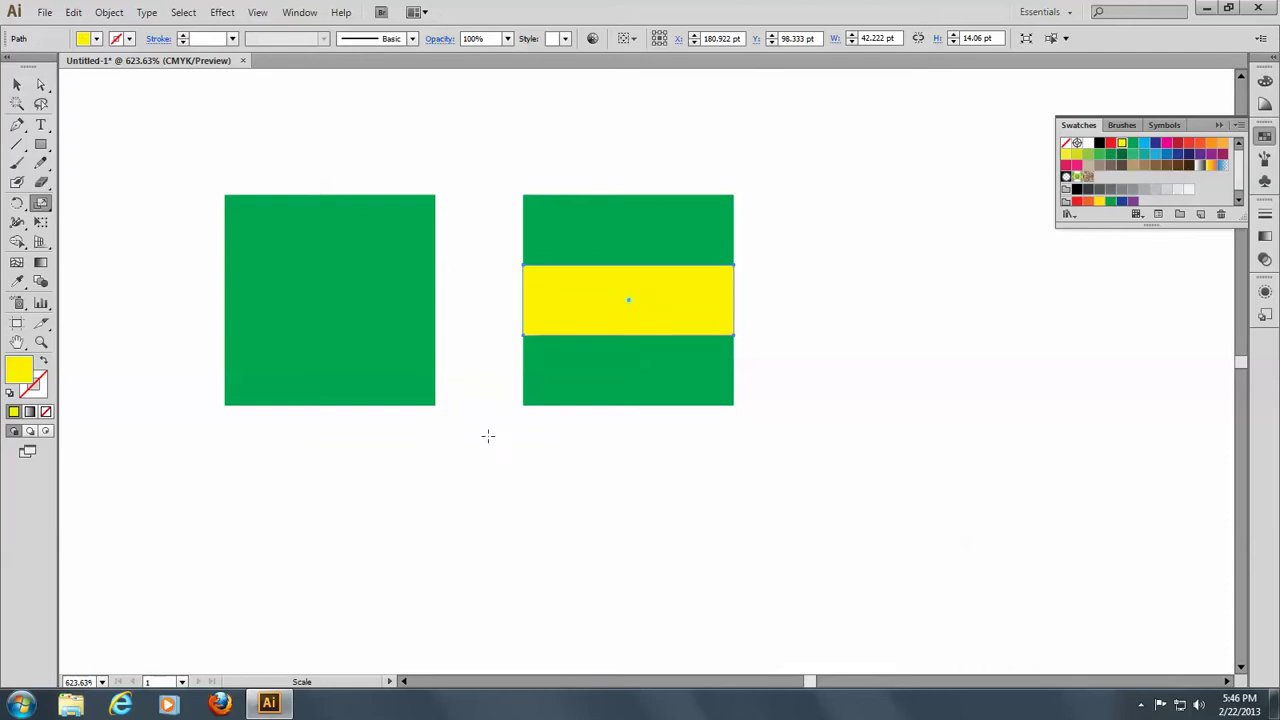
- Split the duplicated green square and its yellow band into separate pieces with the Pathfinder Divide operation
click(16, 84)
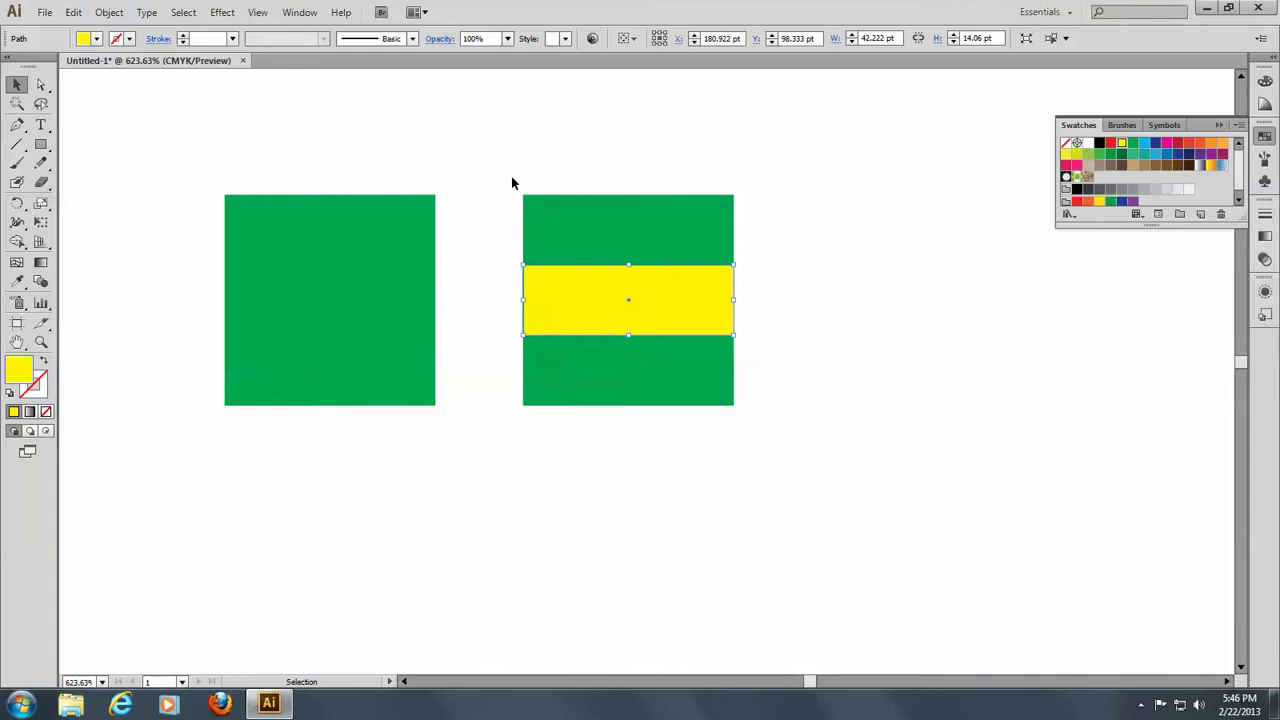
drag(512, 178, 767, 421)
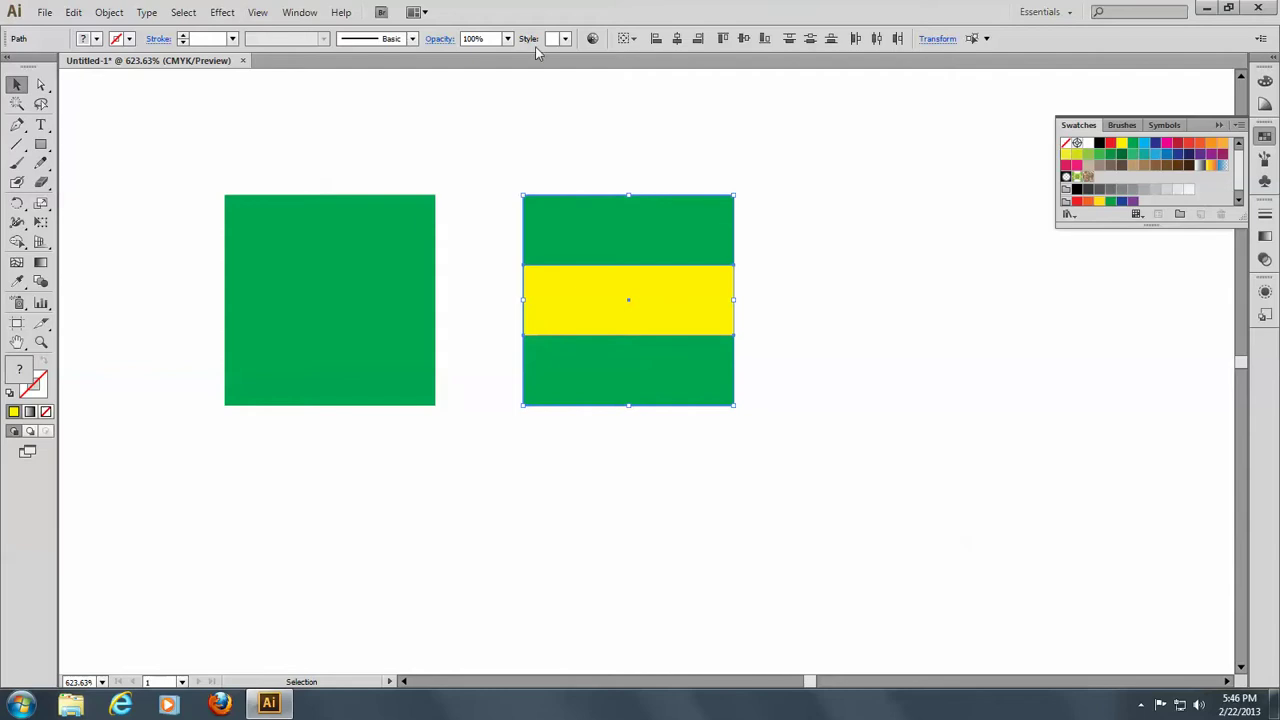
click(300, 13)
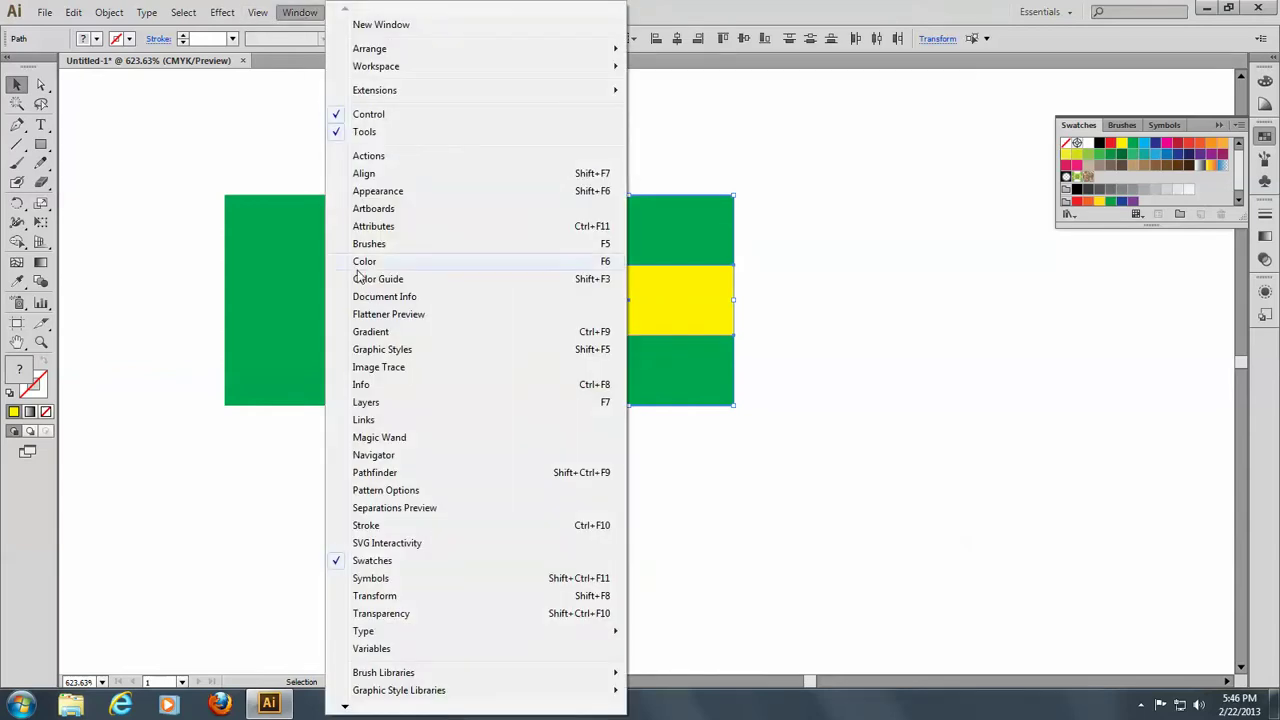
click(390, 473)
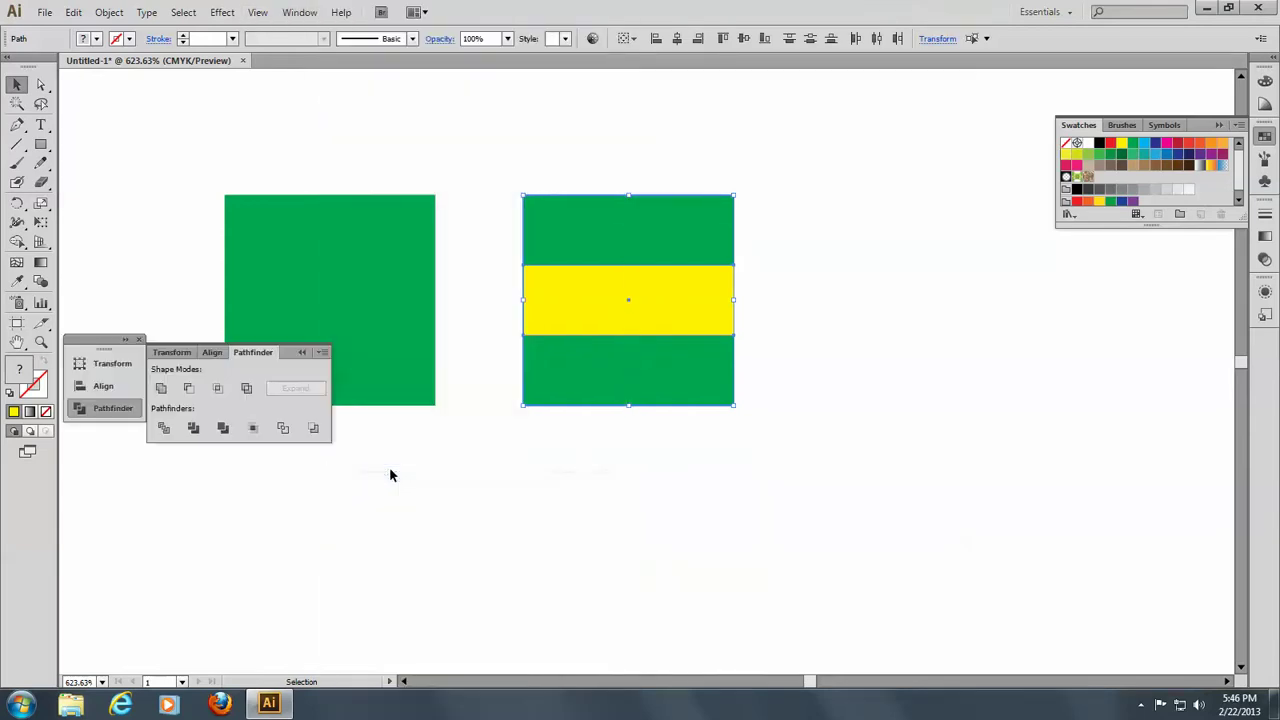
drag(184, 352, 879, 357)
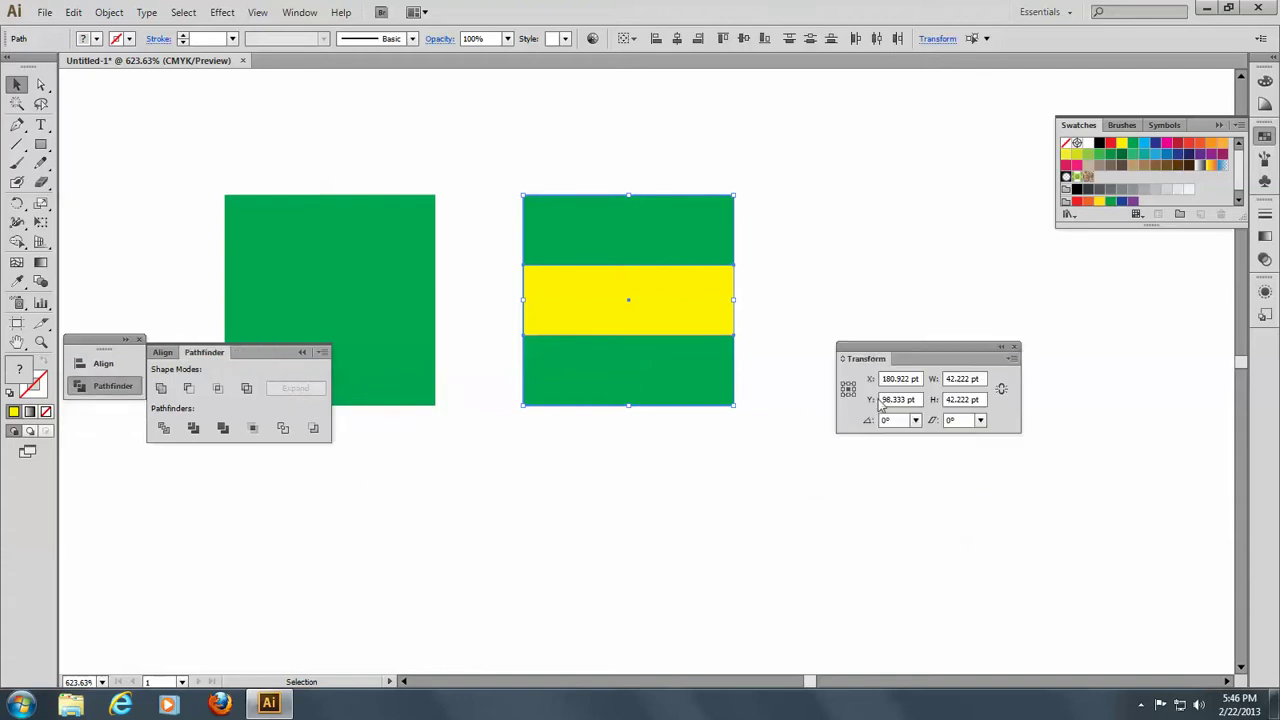
click(1013, 349)
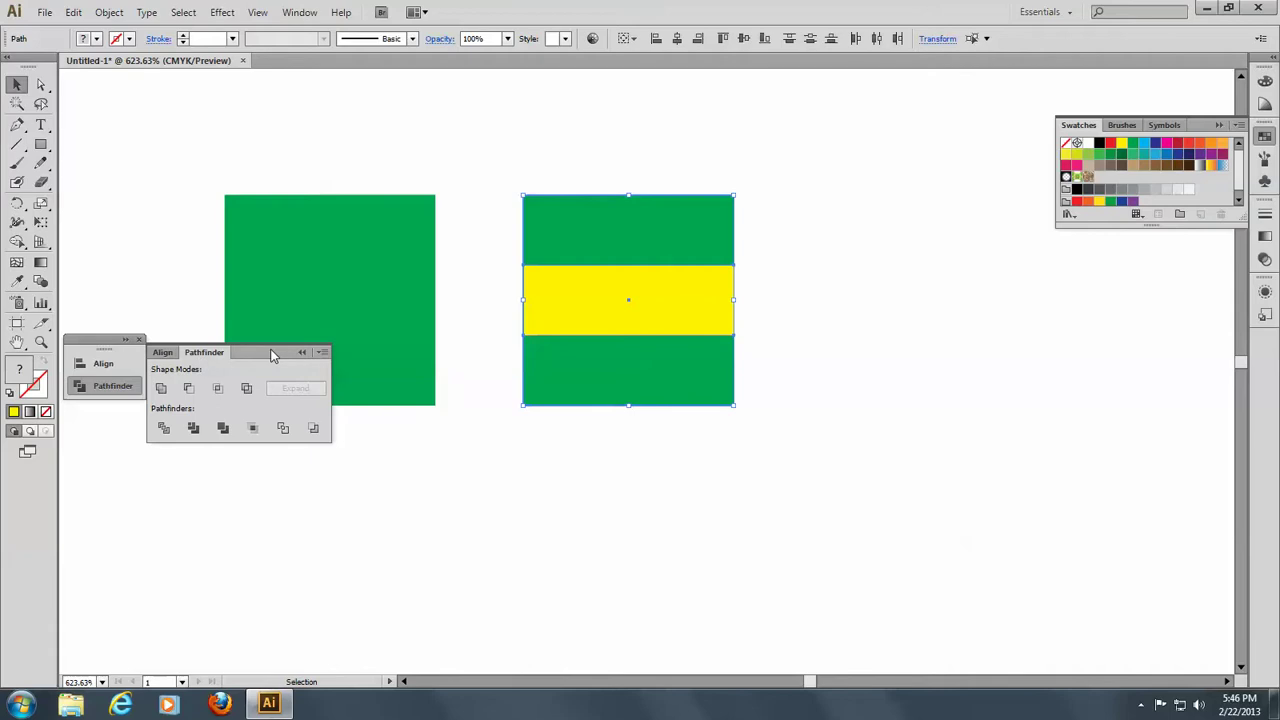
drag(271, 355, 1057, 331)
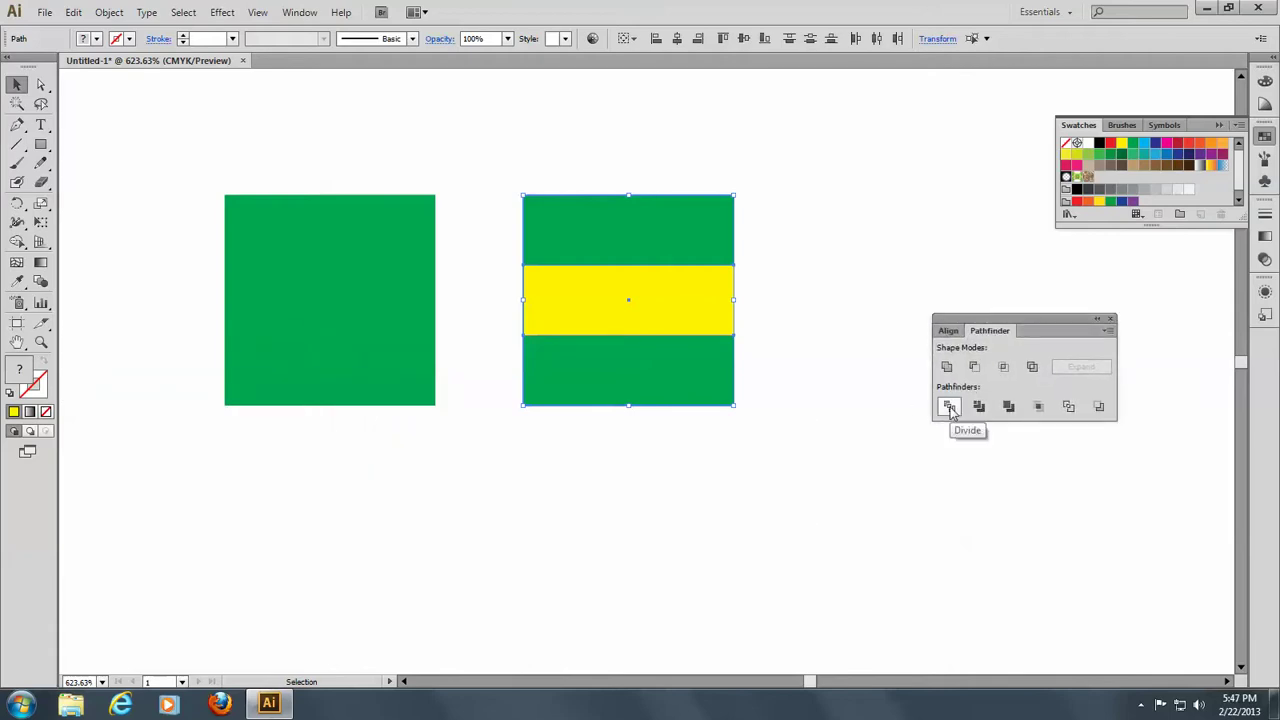
click(949, 408)
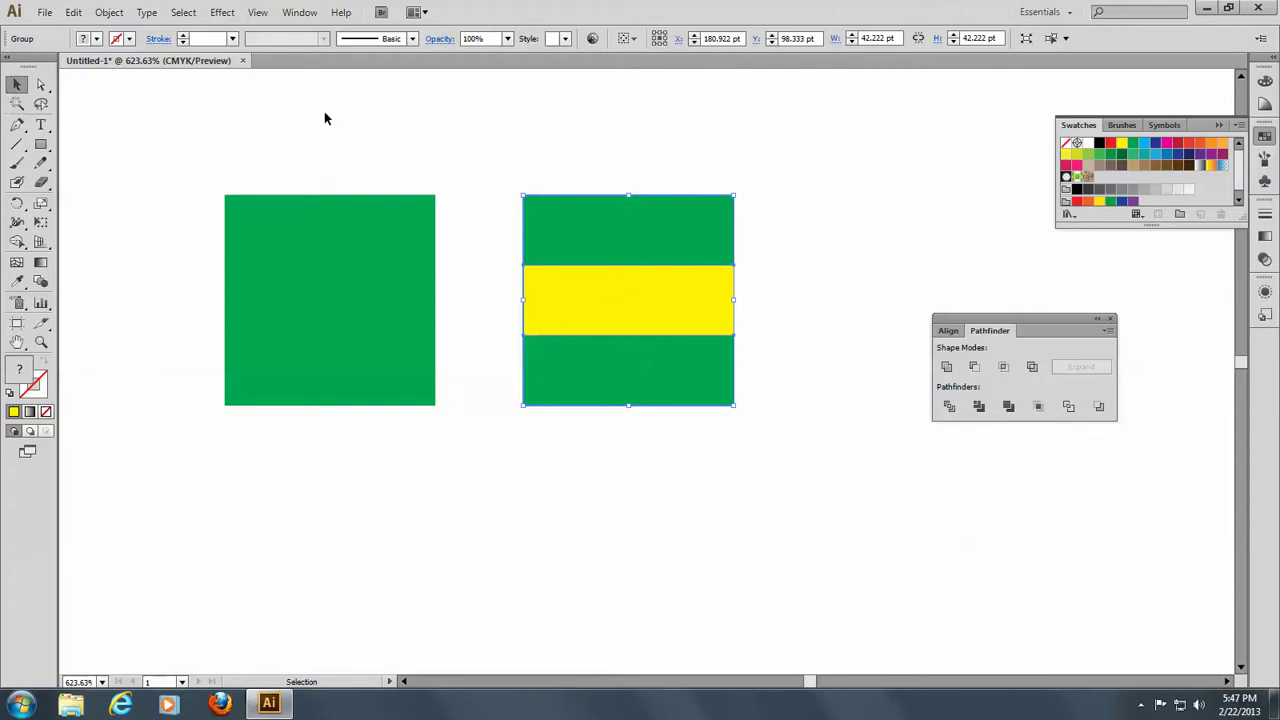
- Recolour the divided square's bands individually within the group: red for the top, light blue for the middle and orange for the bottom
drag(41, 84, 125, 110)
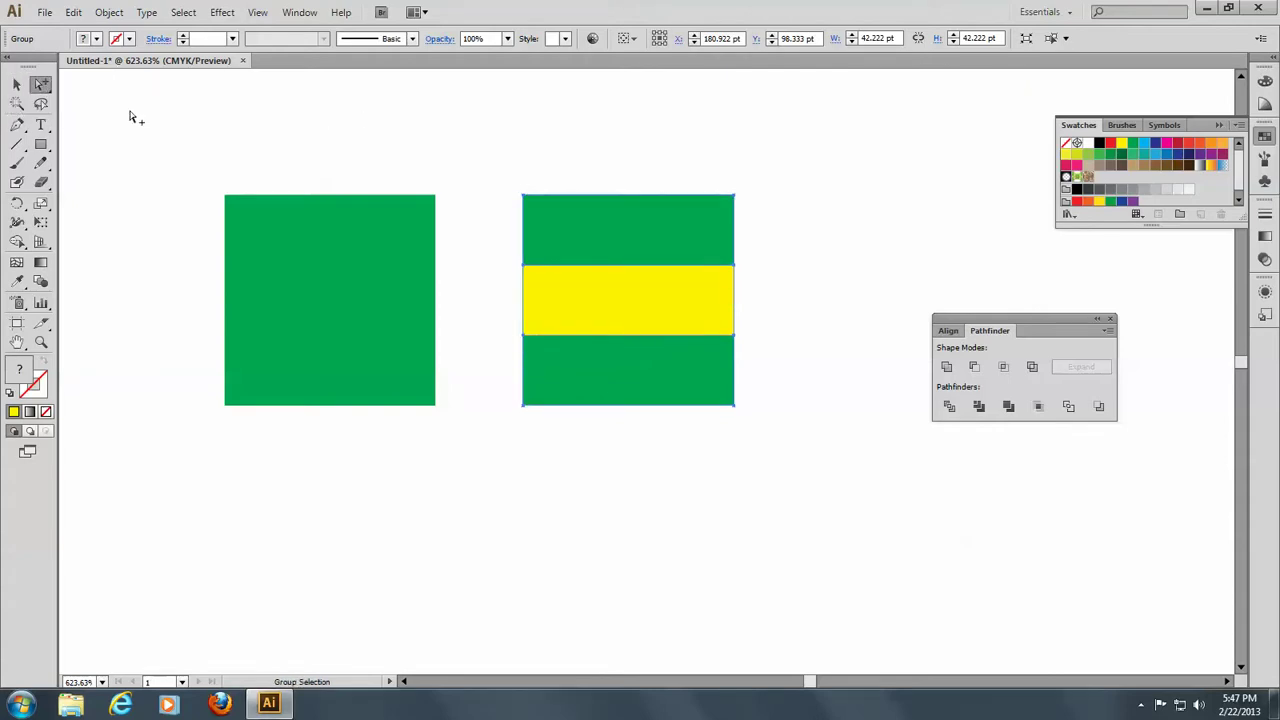
click(800, 154)
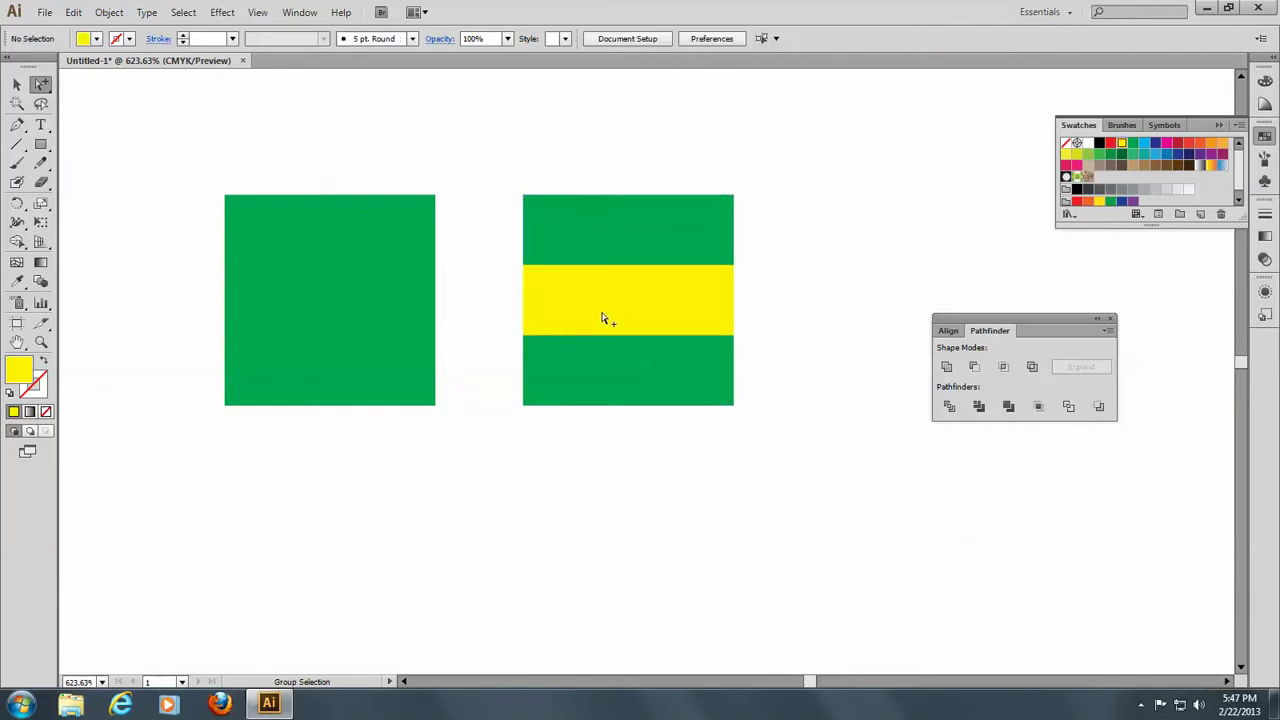
click(621, 219)
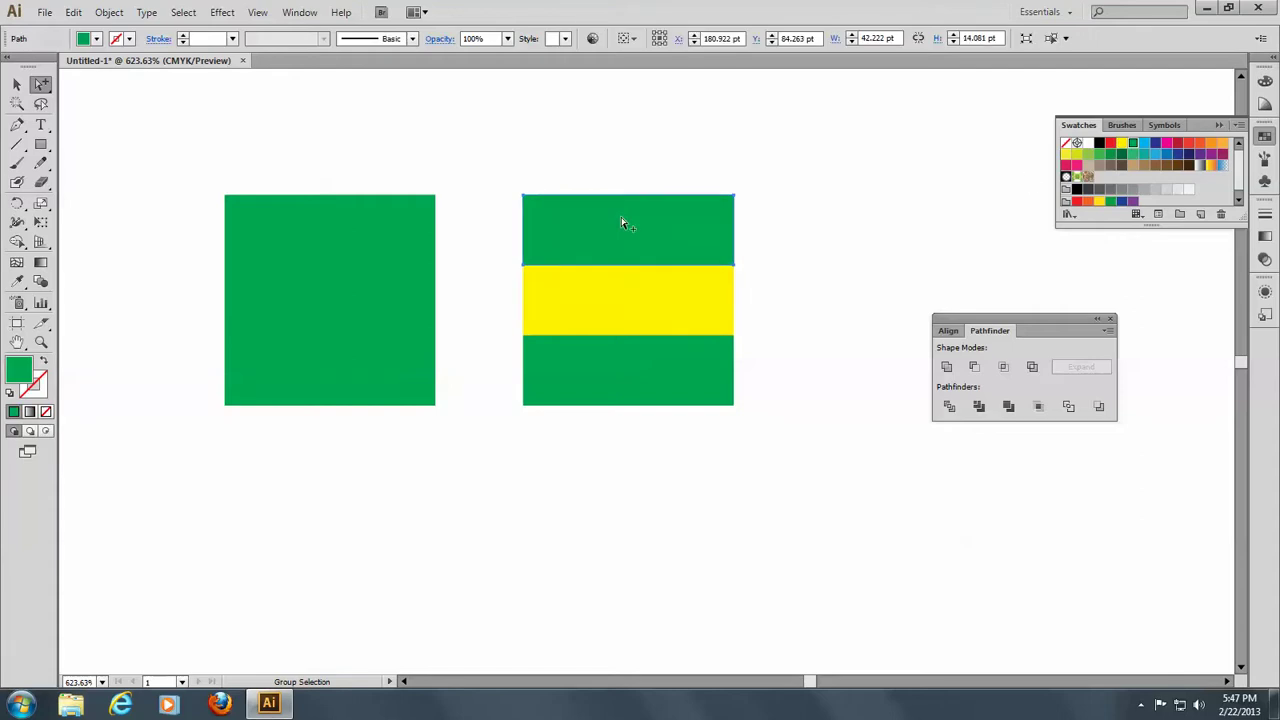
click(1193, 148)
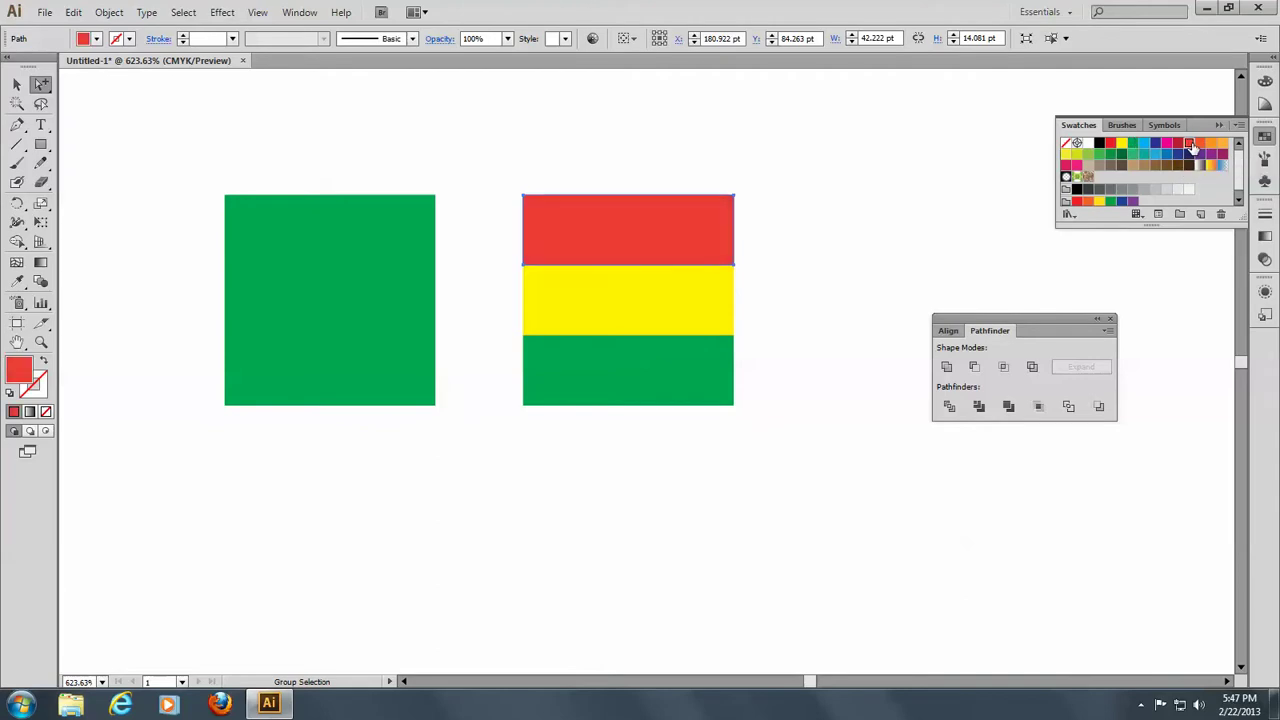
click(646, 322)
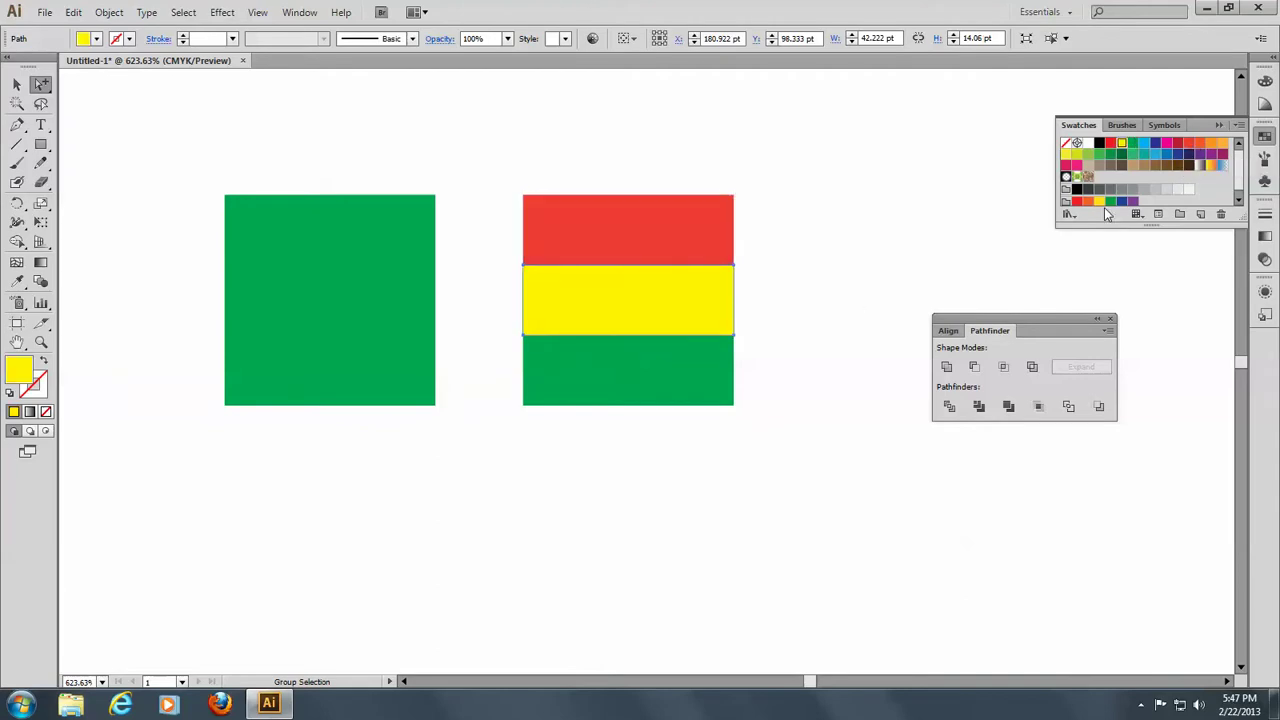
click(1144, 145)
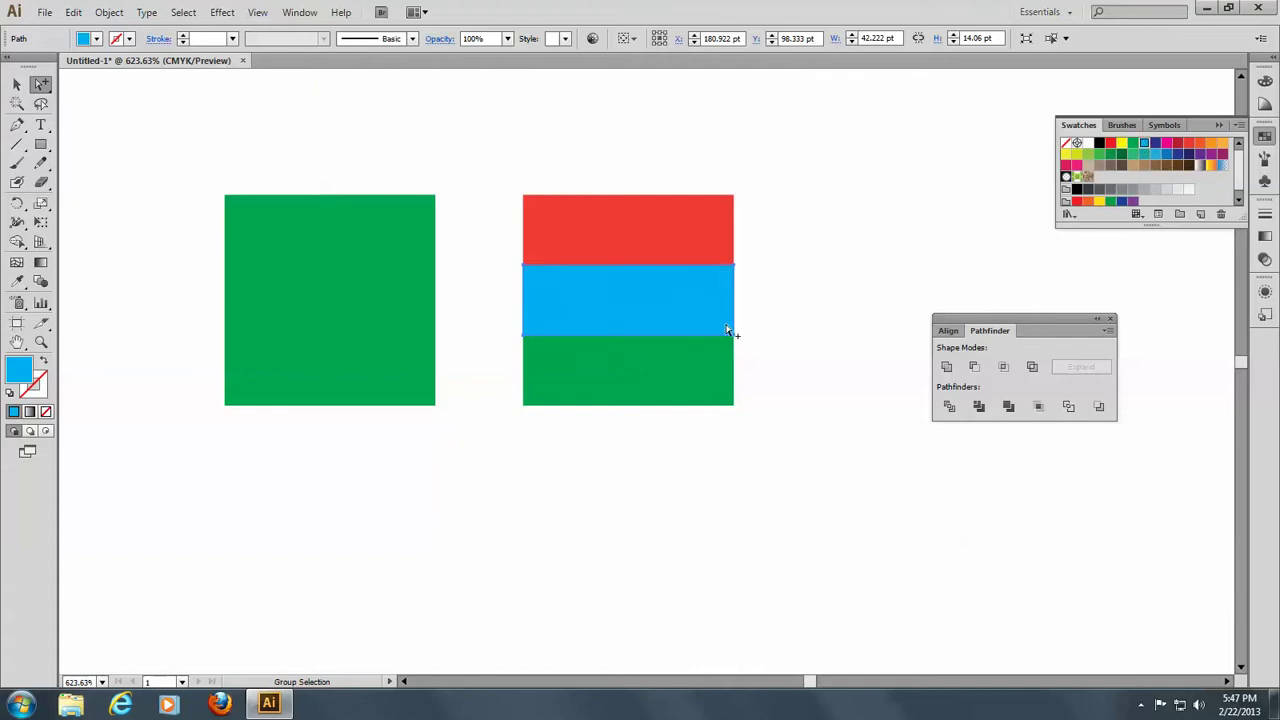
click(673, 380)
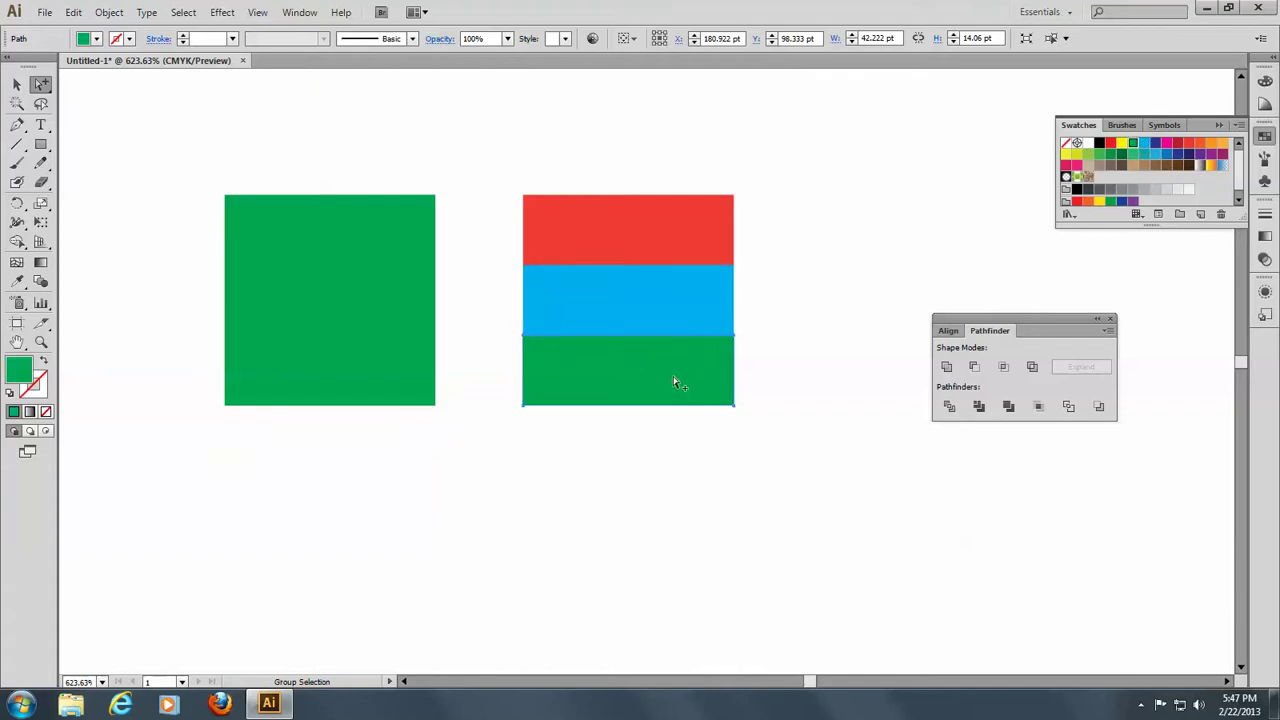
click(1213, 150)
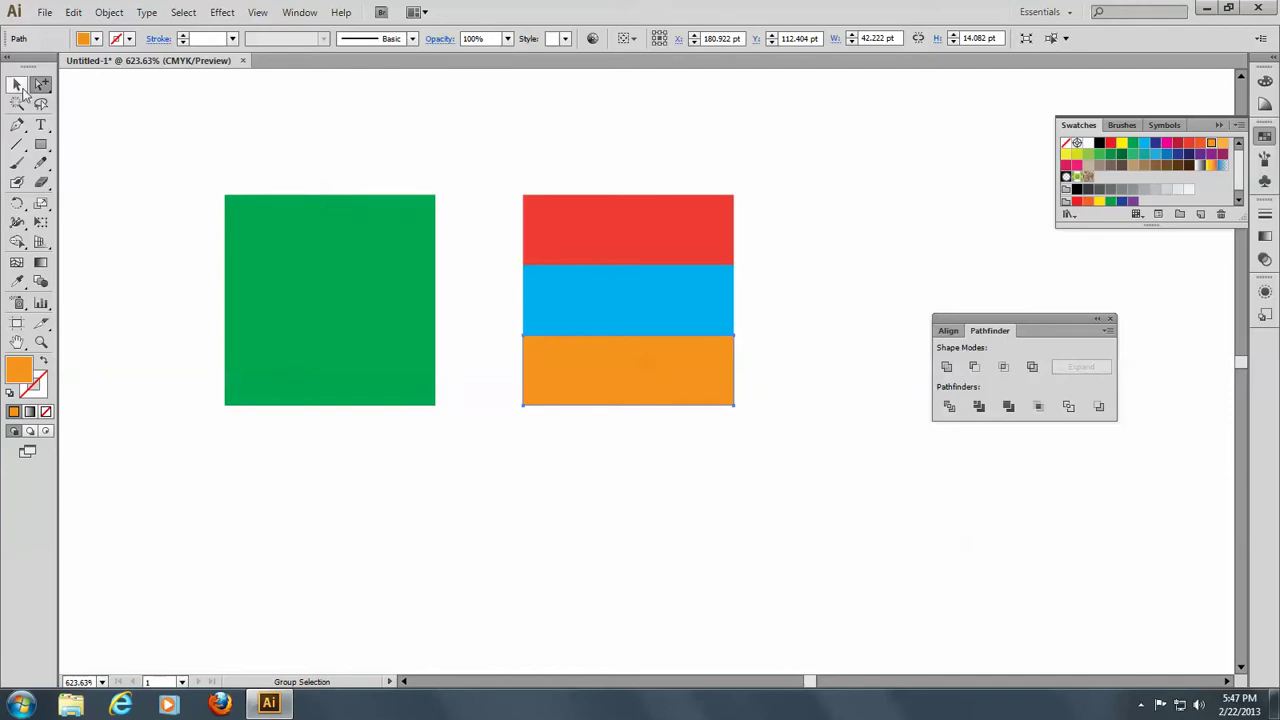
- Add the solid green square to the swatches as a pattern swatch
click(18, 86)
click(183, 188)
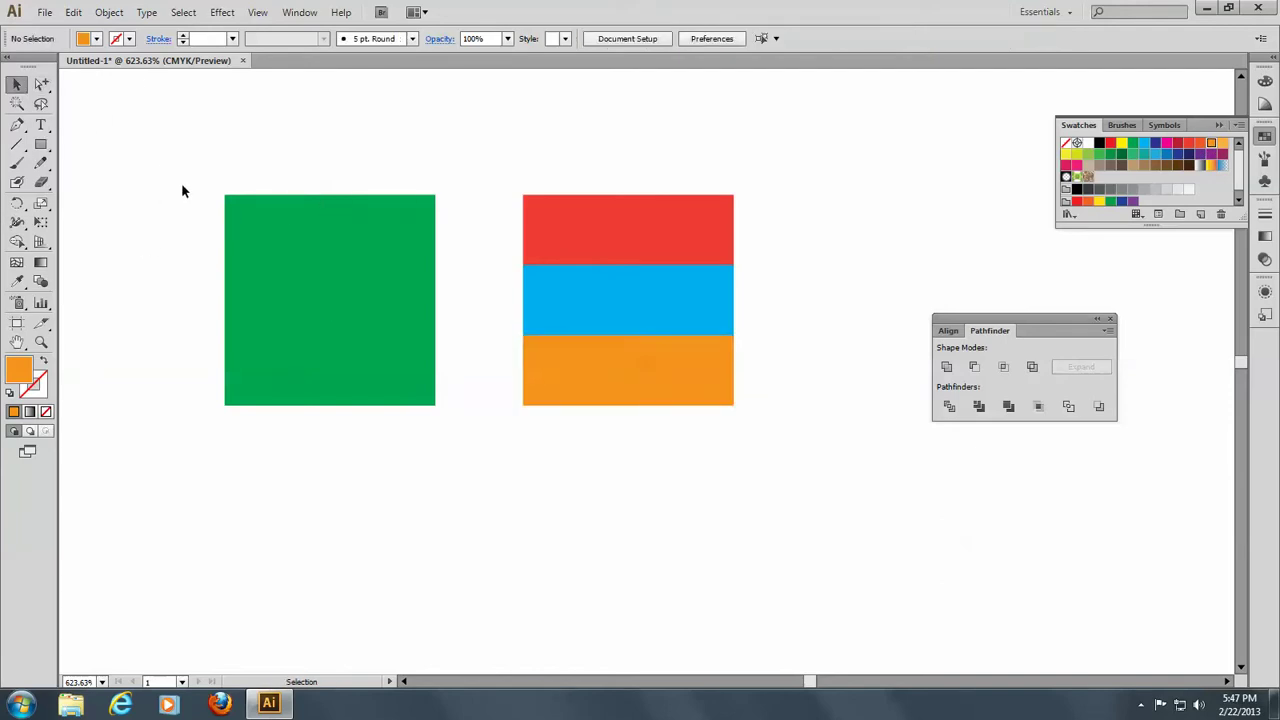
drag(237, 214, 431, 437)
drag(317, 340, 1110, 182)
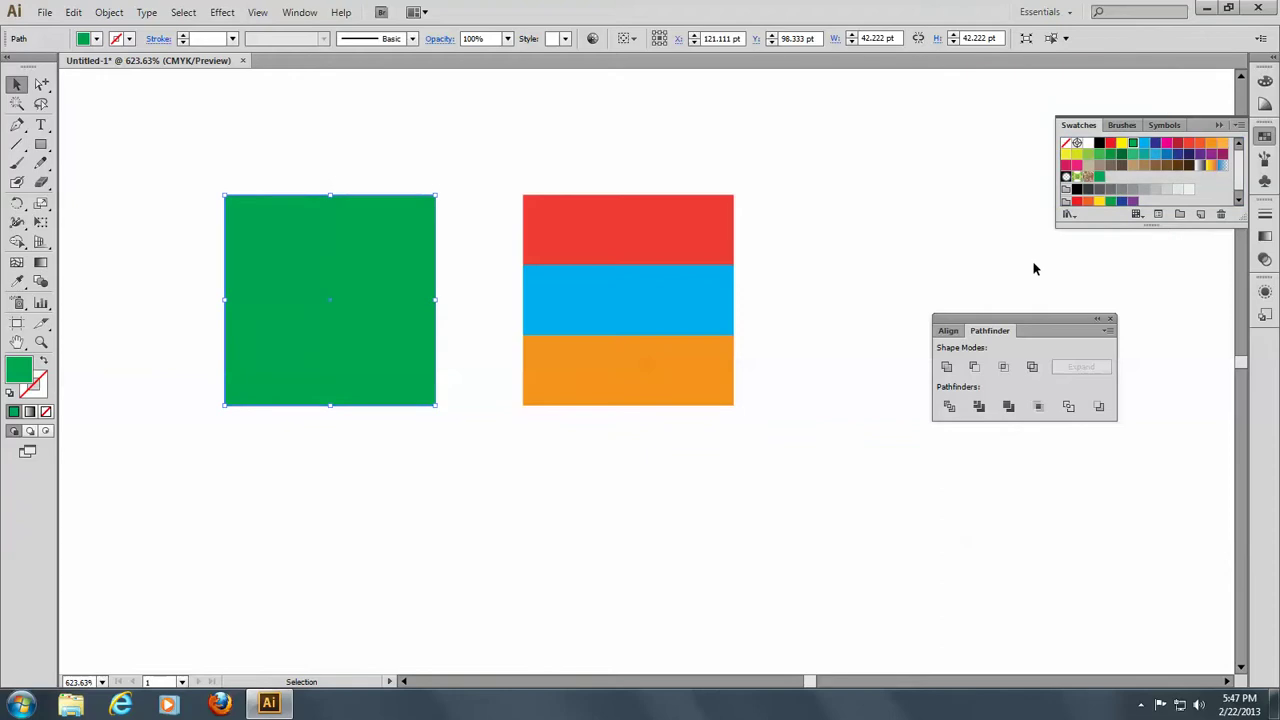
click(370, 480)
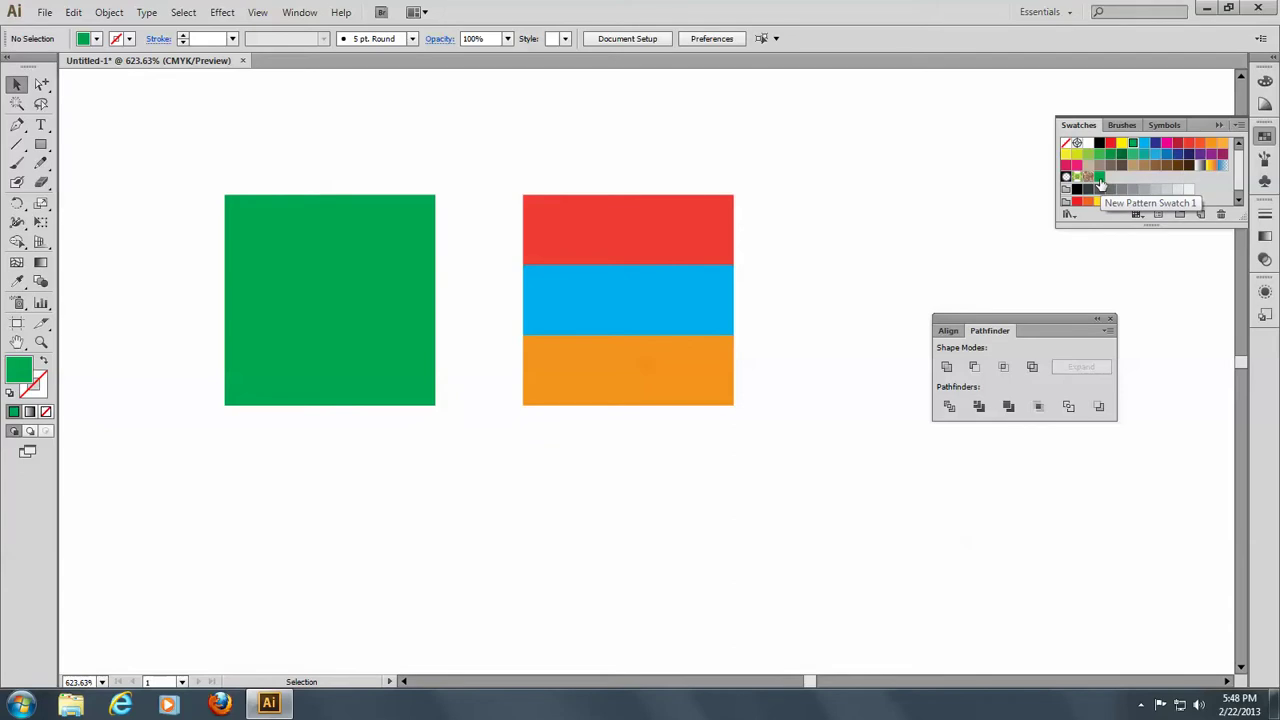
- Create a new swatch named "Mexican Corner" from the green pattern swatch
click(1100, 180)
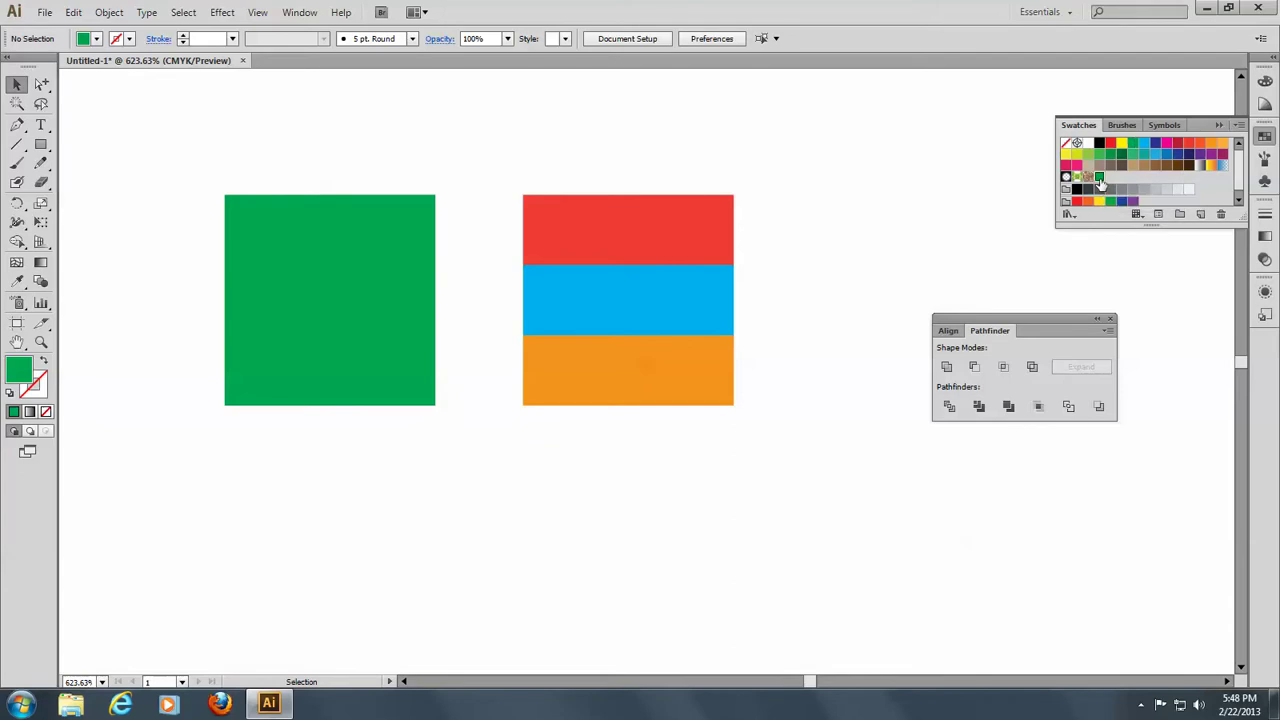
click(1201, 215)
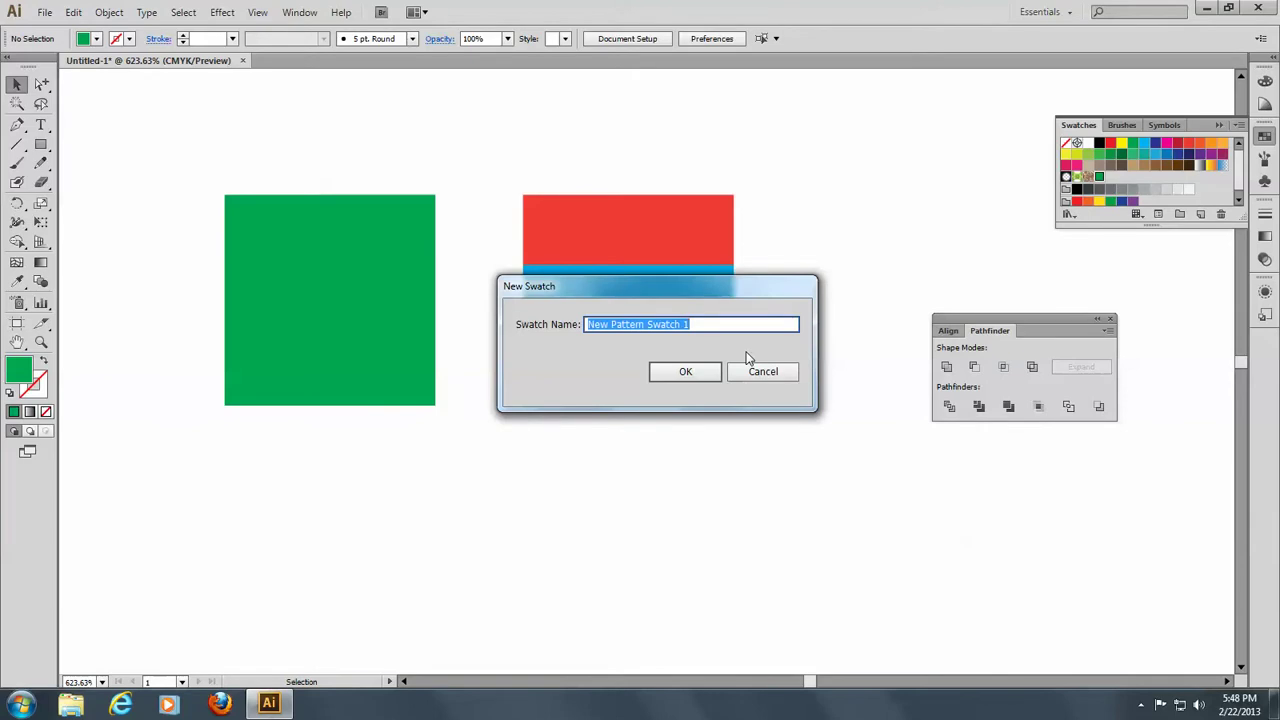
text(Me)
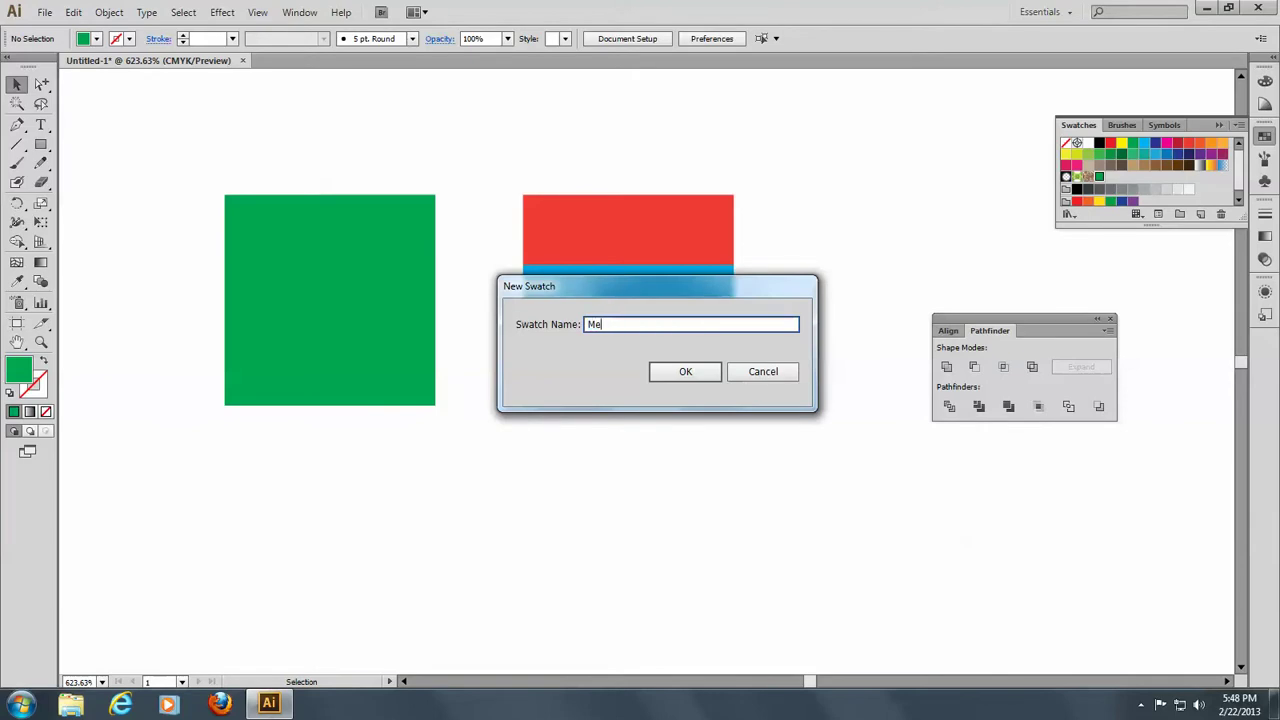
text(xican Corner)
click(707, 378)
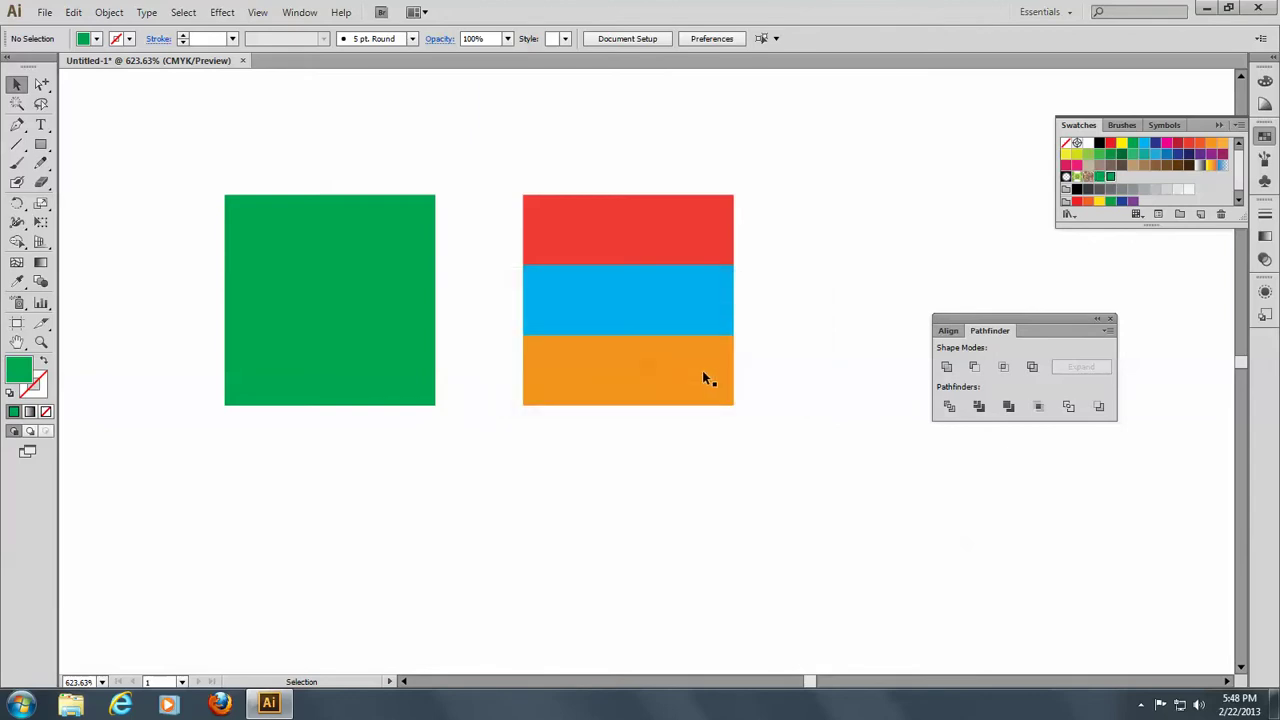
- Add the whole three-band square to the swatches as a pattern swatch
drag(507, 166, 780, 452)
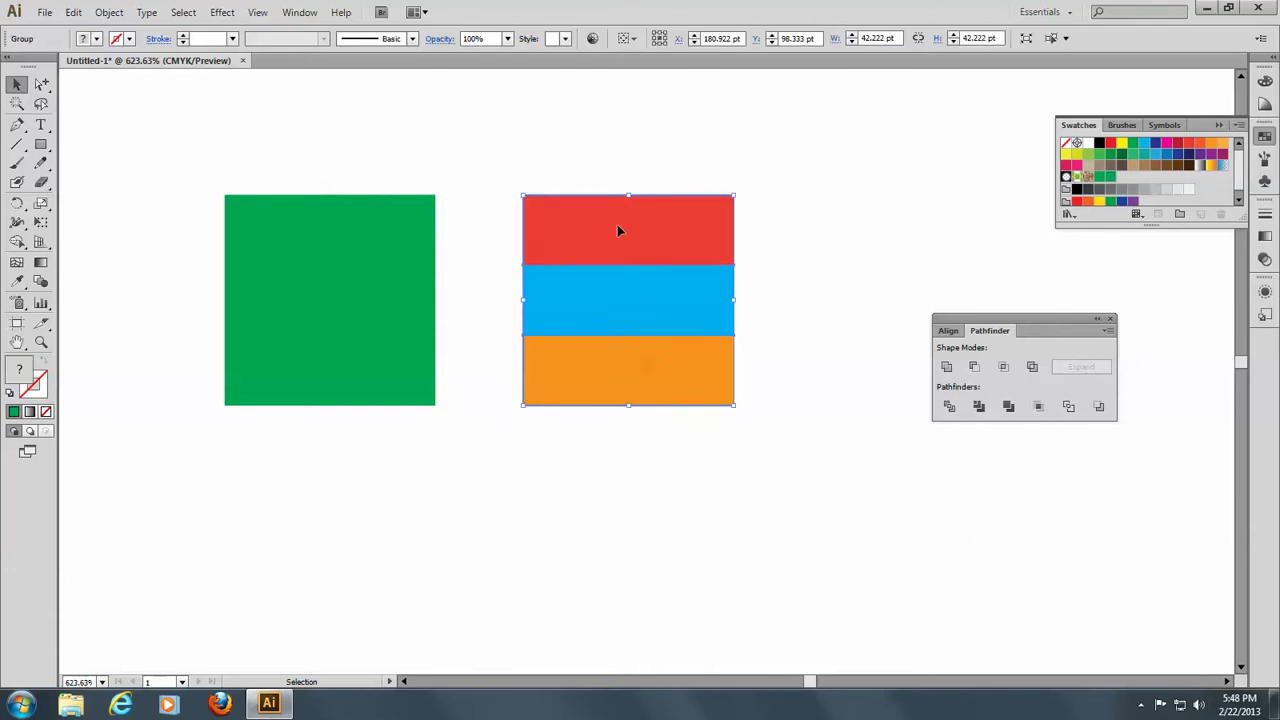
drag(617, 231, 1121, 190)
click(781, 408)
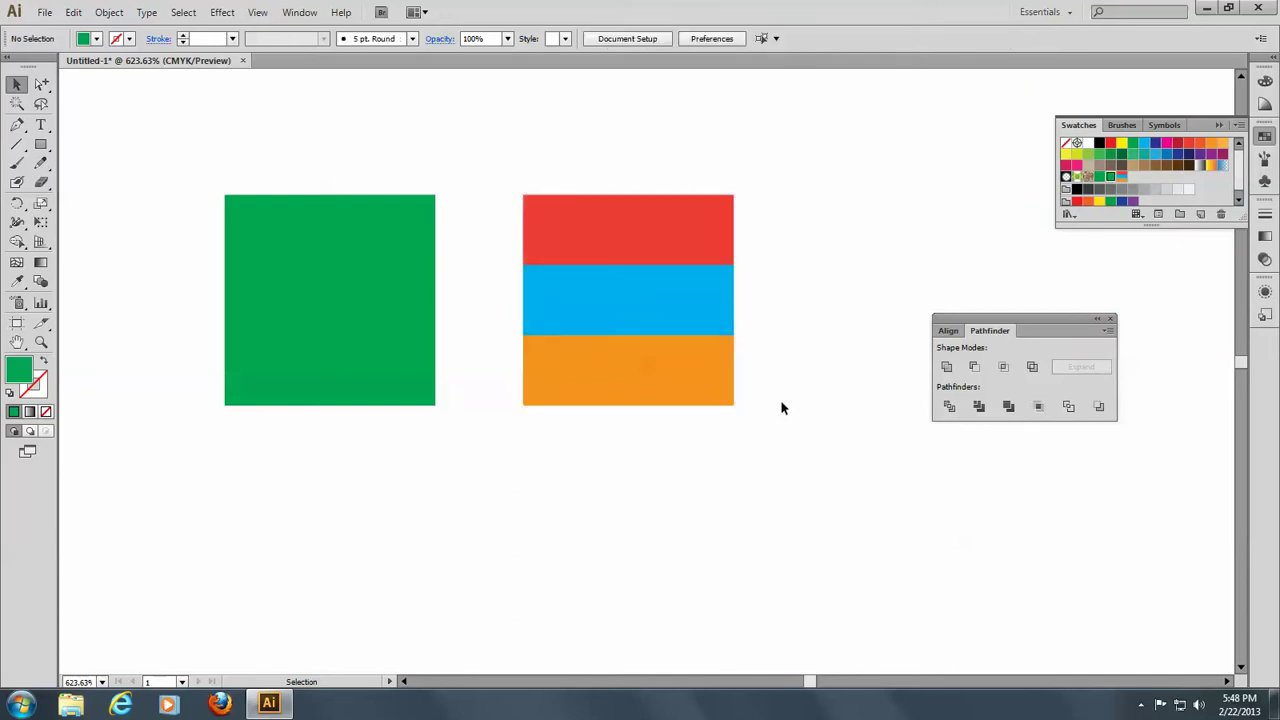
- Create a new swatch named "Mexican Side" from the three-band pattern swatch
click(1124, 178)
click(1124, 178)
click(1200, 215)
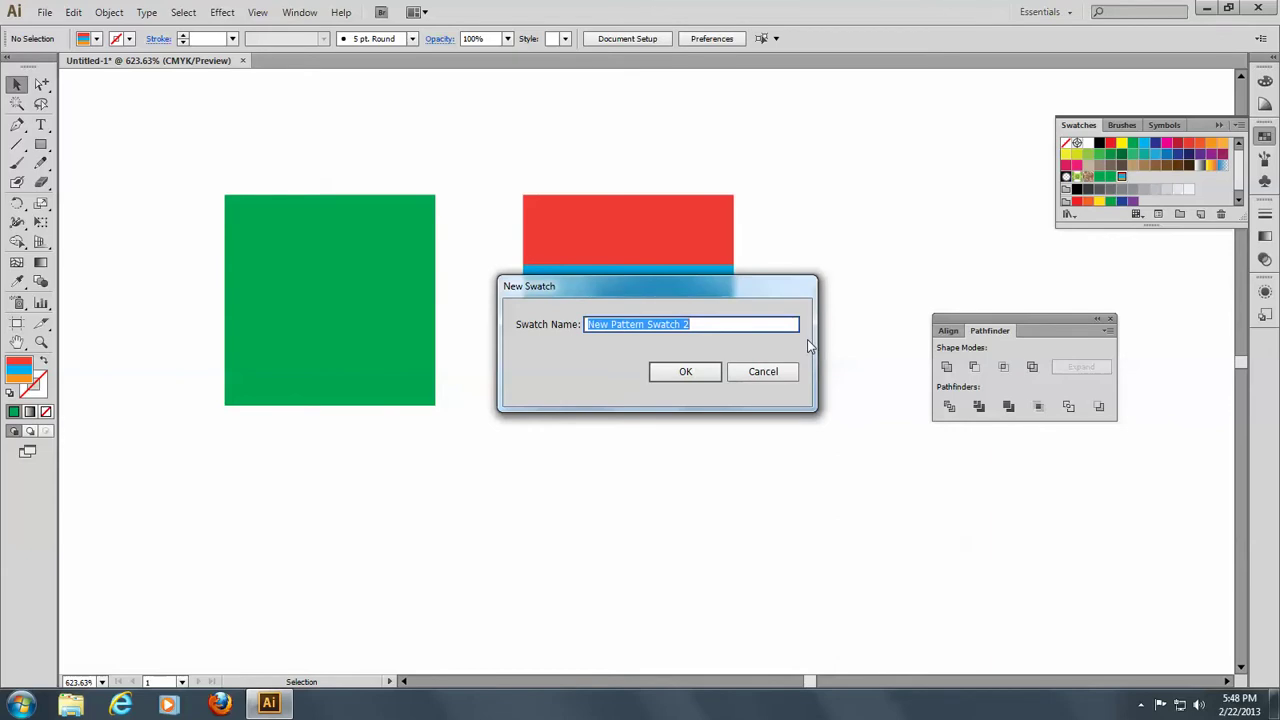
text(Me)
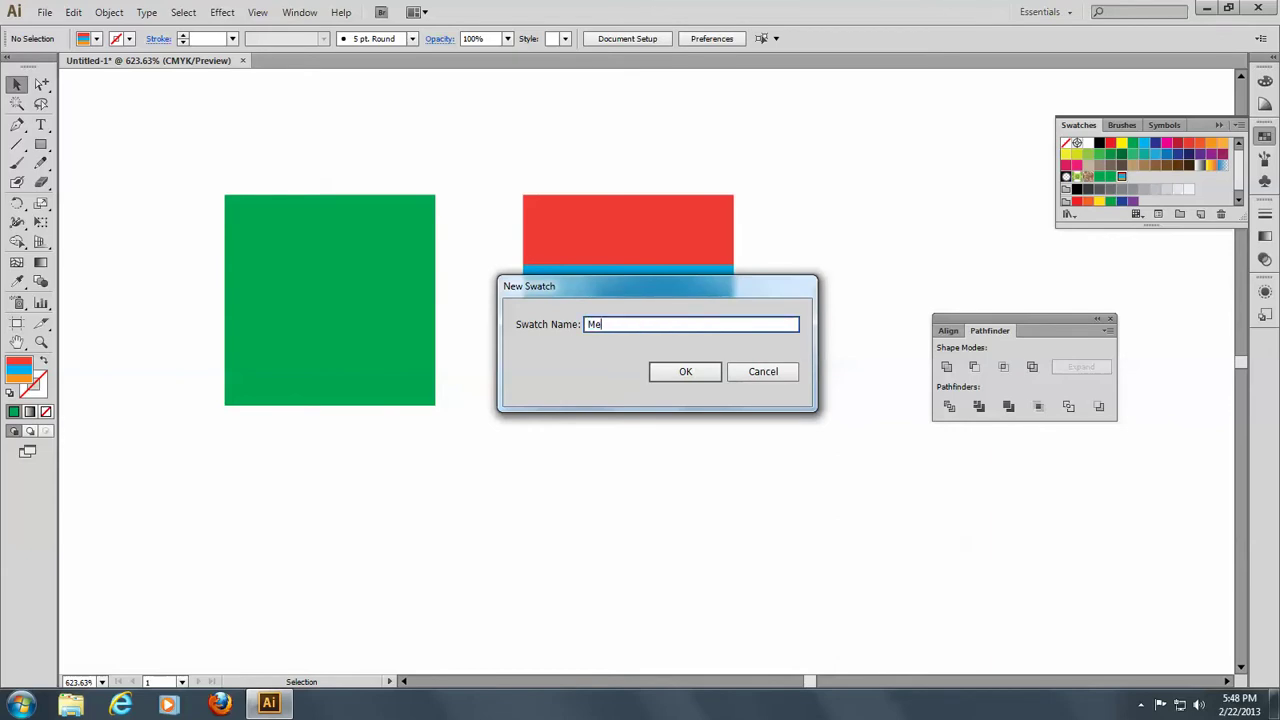
text(xican Side)
click(690, 373)
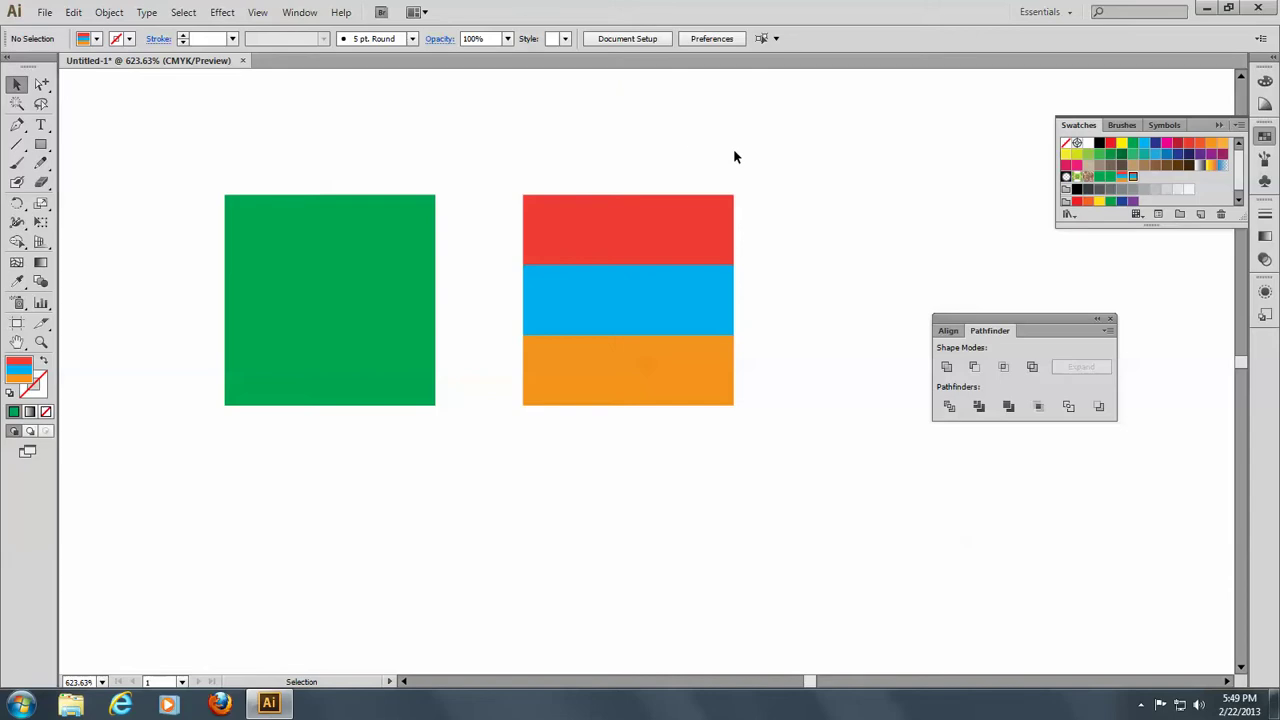
- Draw a rectangle about 353 by 412 pt below the two squares, and set its fill to none
key(ctrl+0)
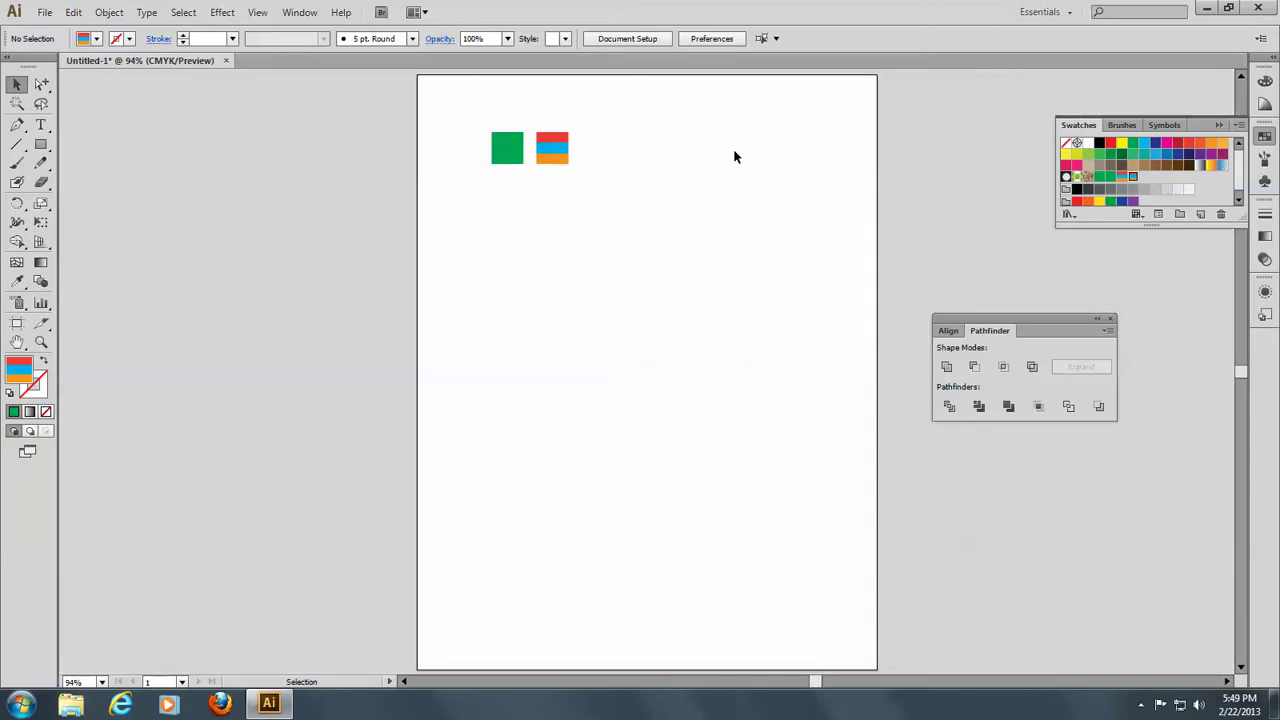
click(18, 85)
click(41, 146)
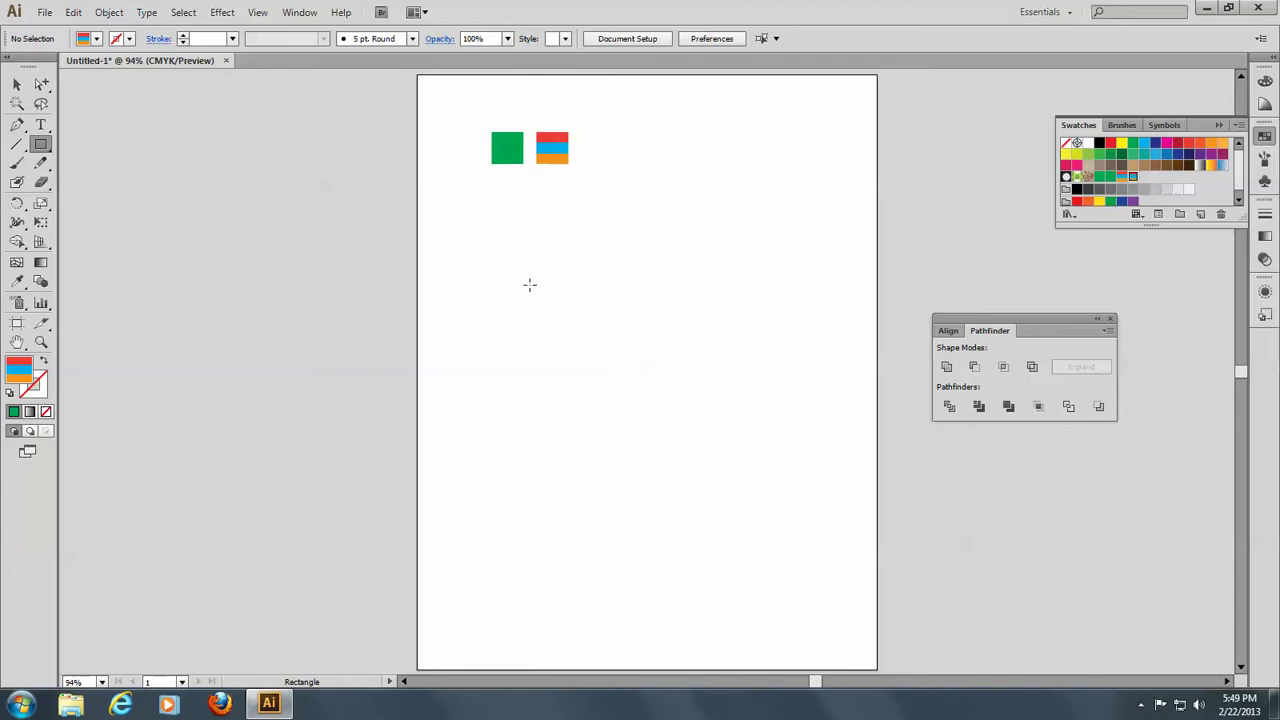
drag(500, 264, 766, 576)
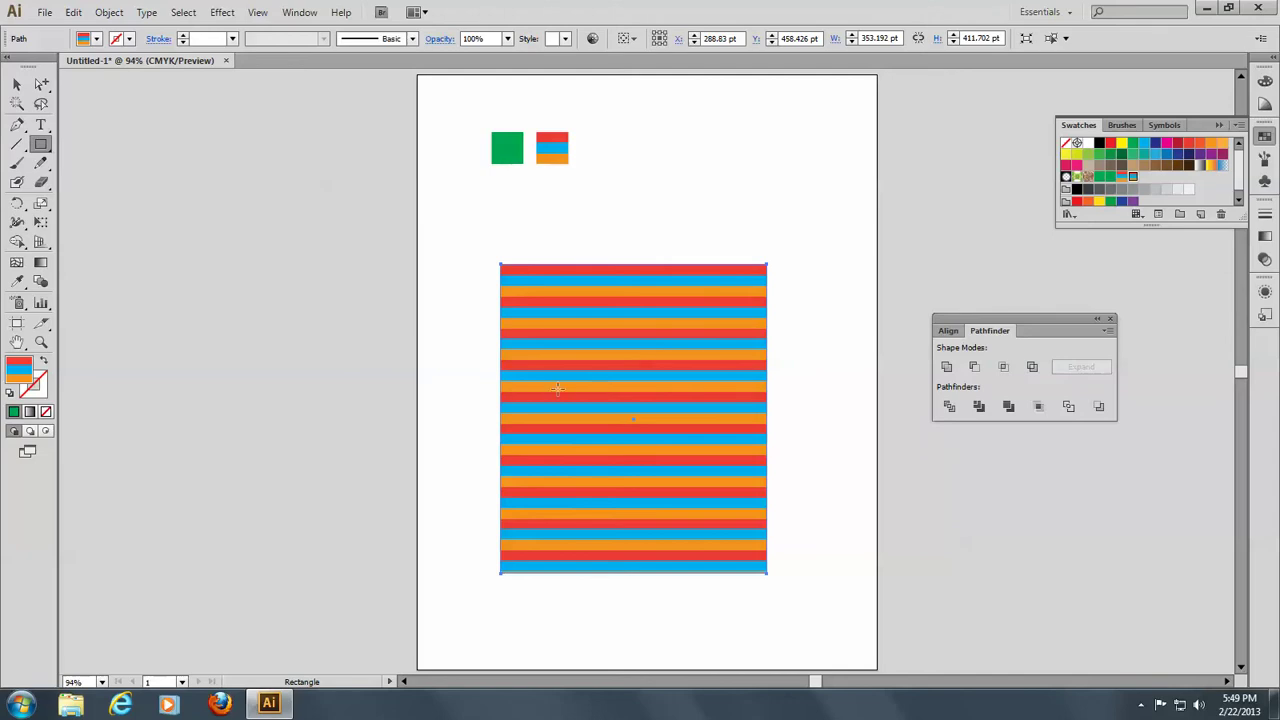
click(46, 412)
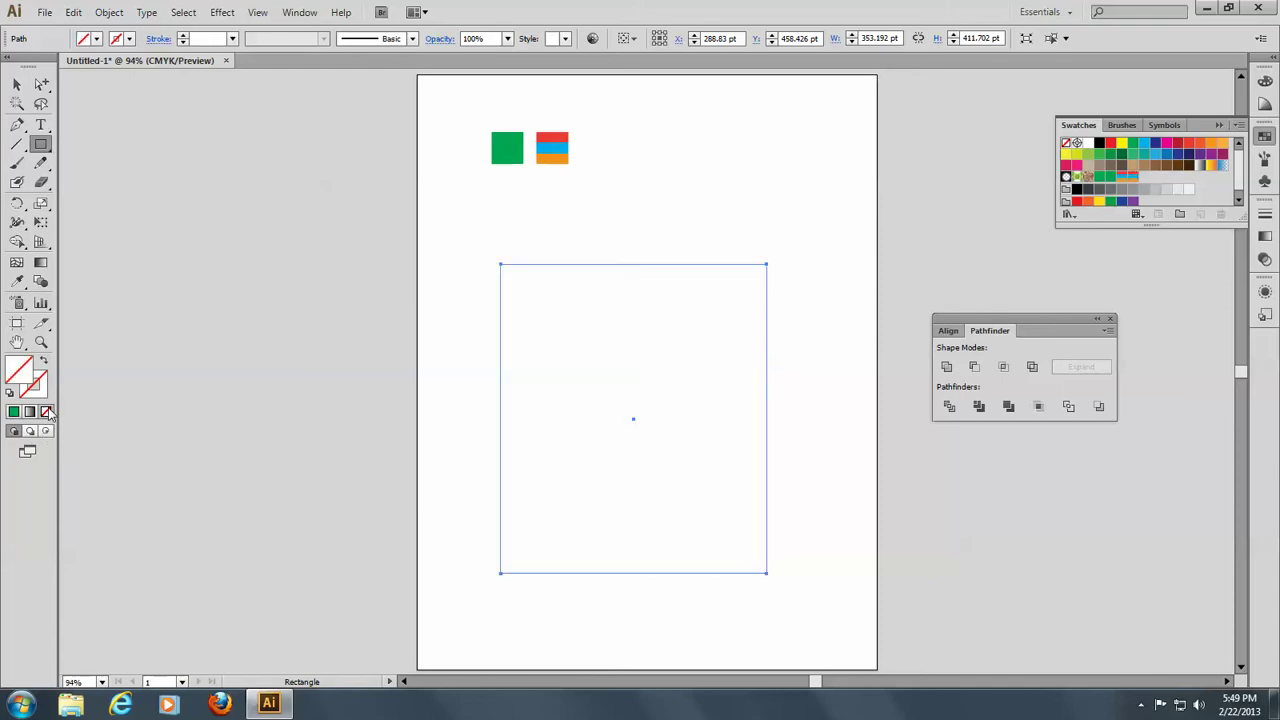
click(16, 84)
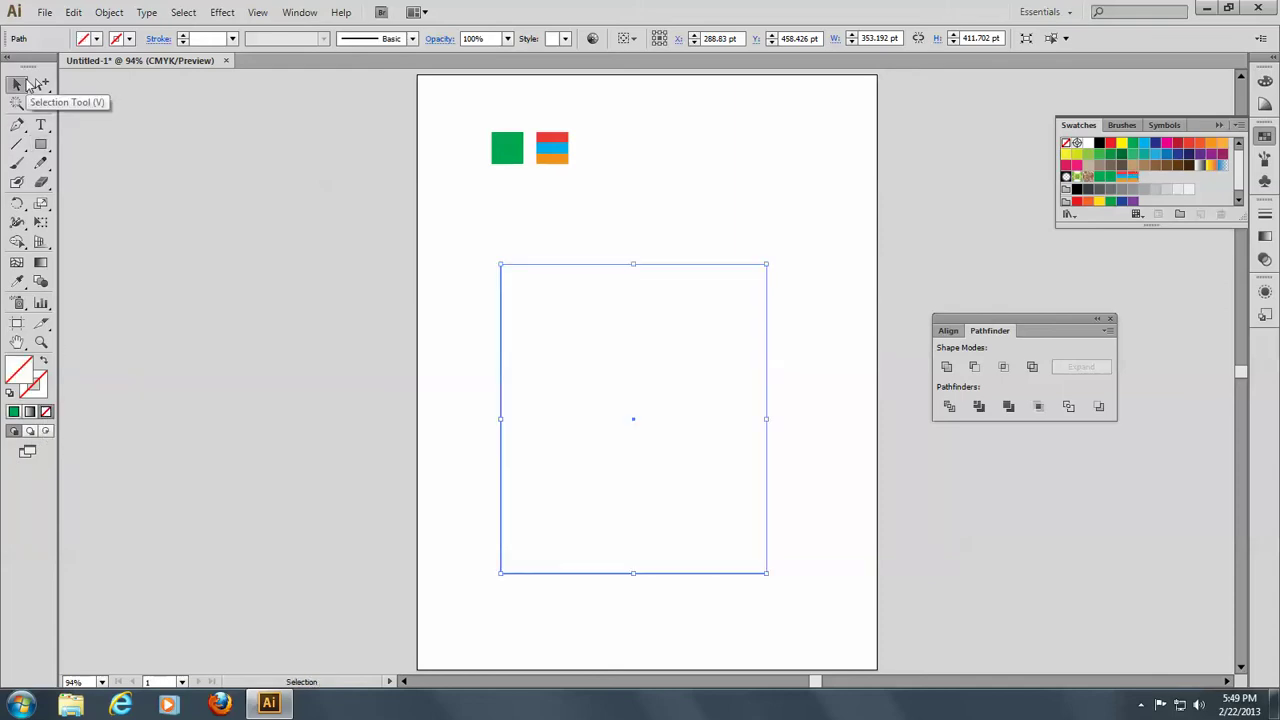
click(228, 251)
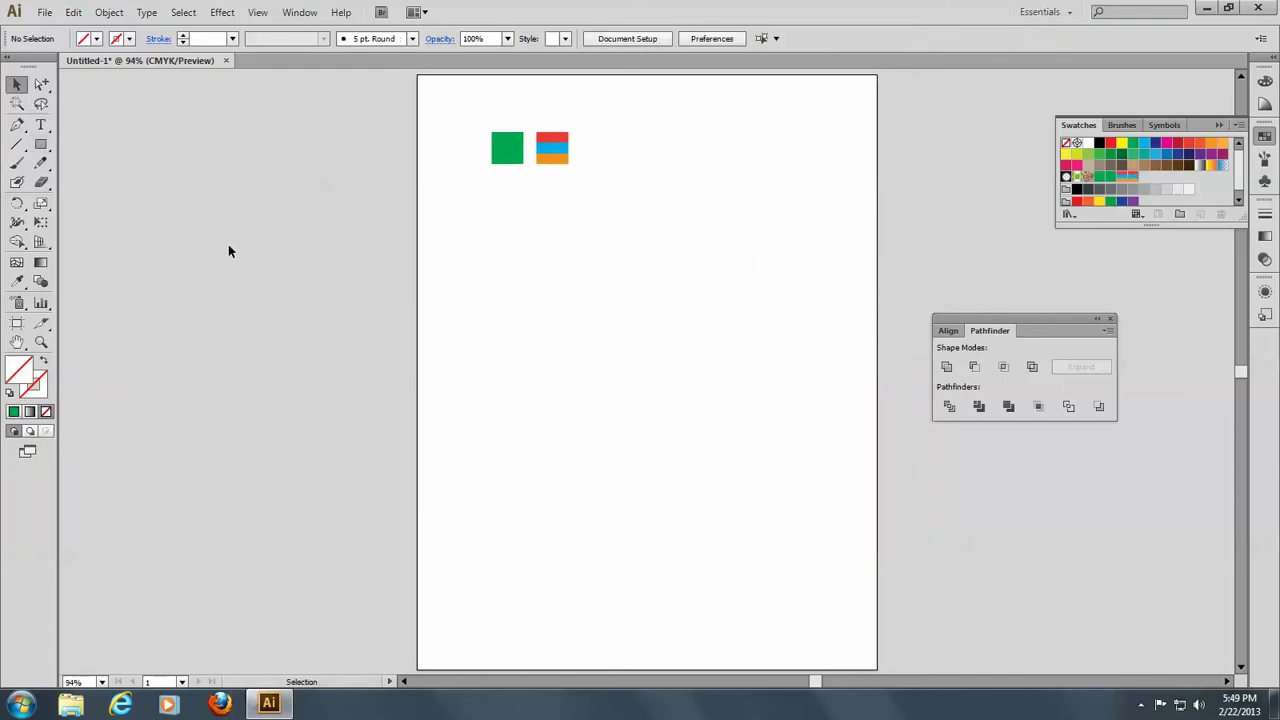
- Start a new brush of the Pattern Brush type and name it "Mexican"
click(1265, 160)
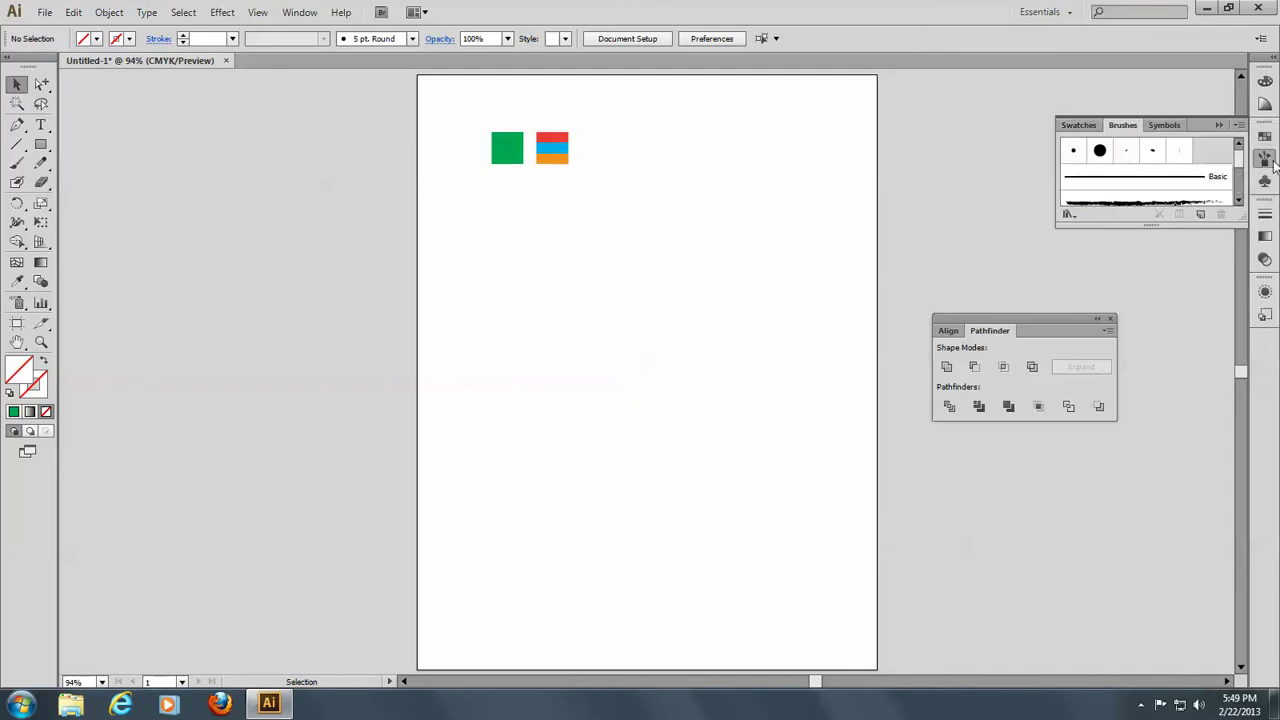
click(1238, 125)
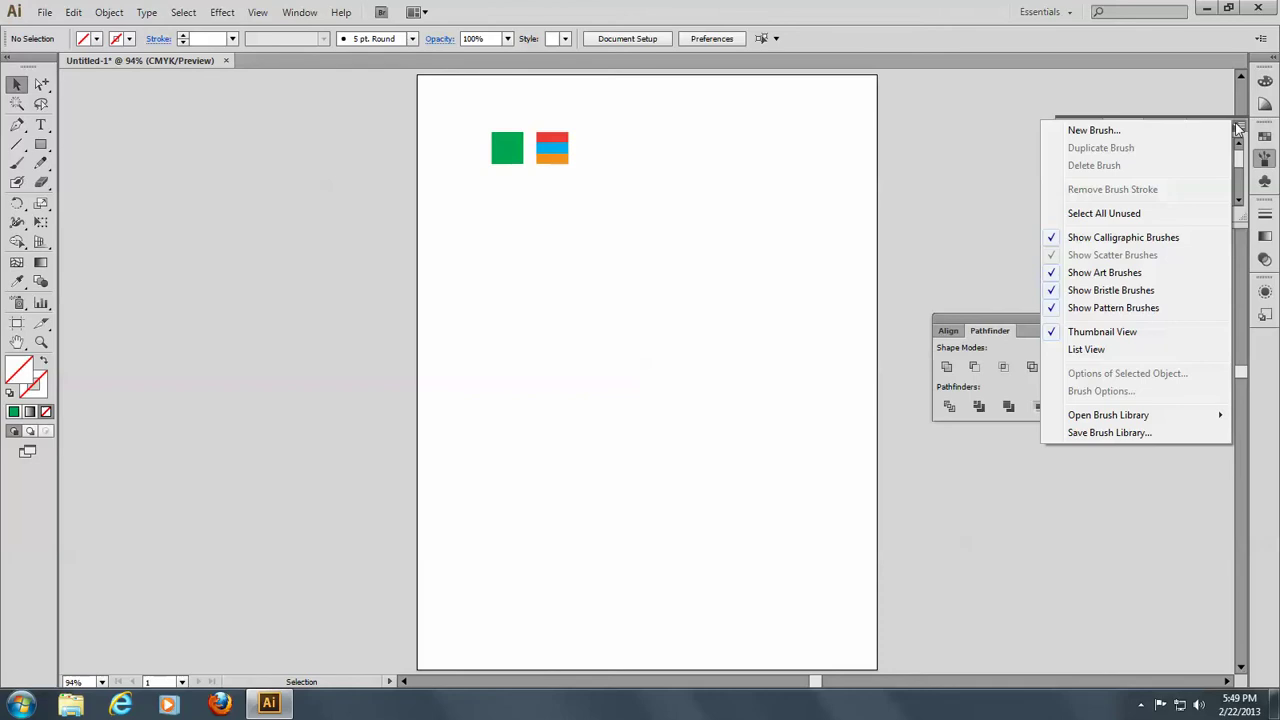
click(1105, 140)
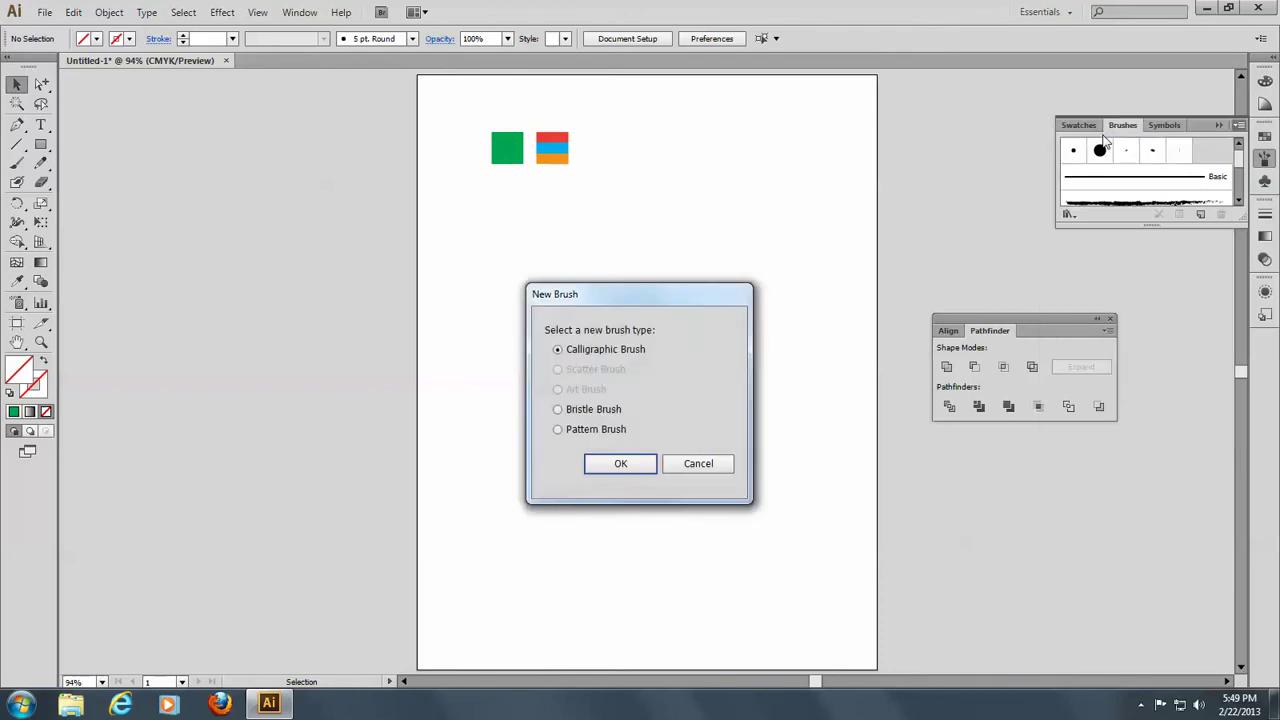
click(557, 430)
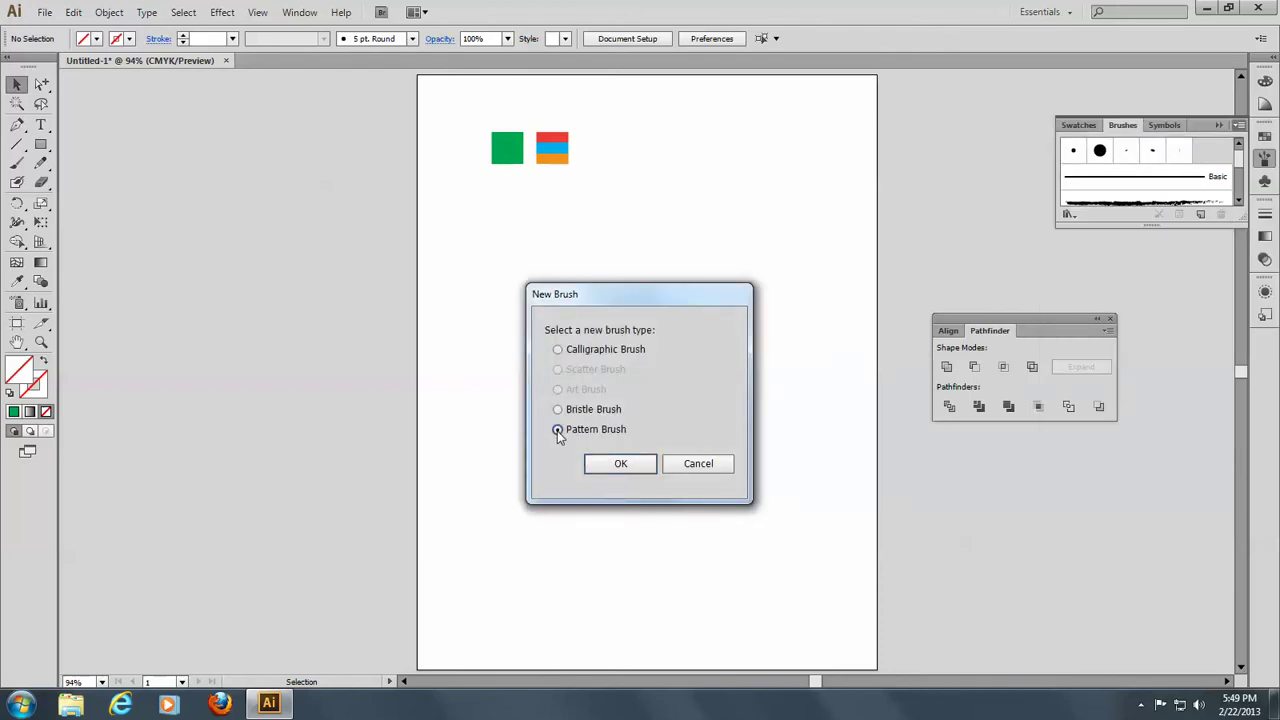
click(632, 466)
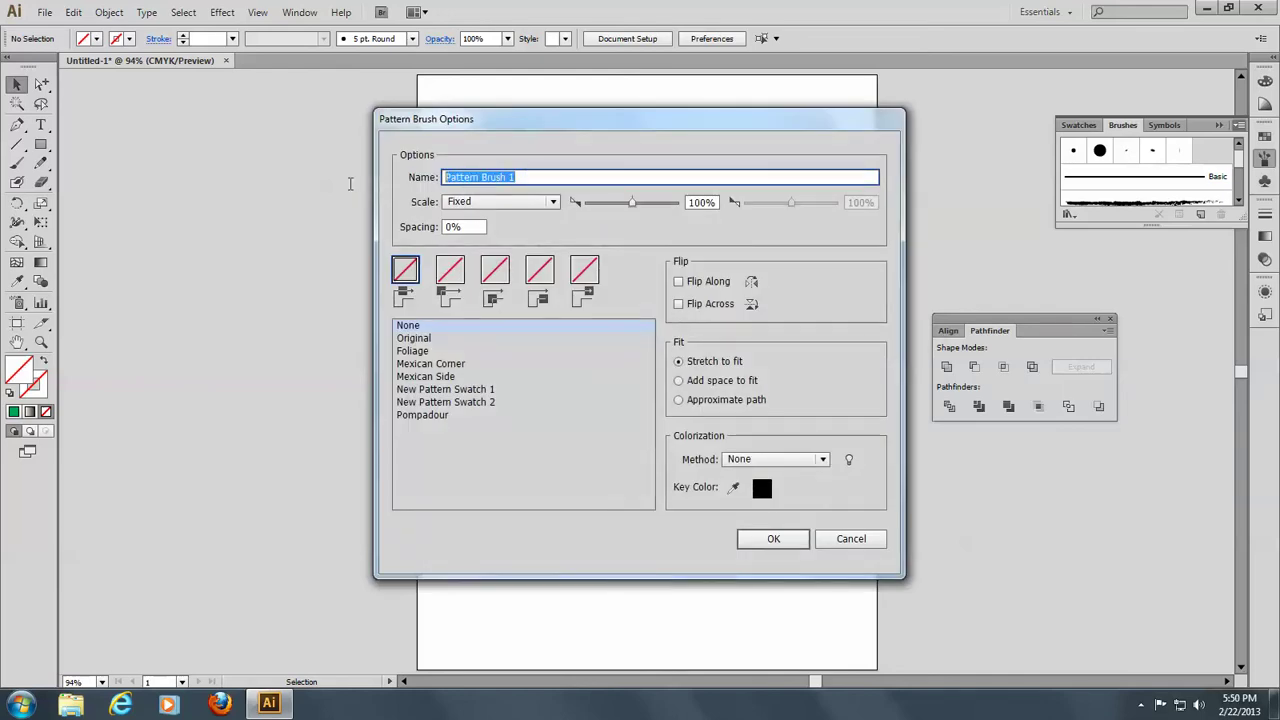
text(M)
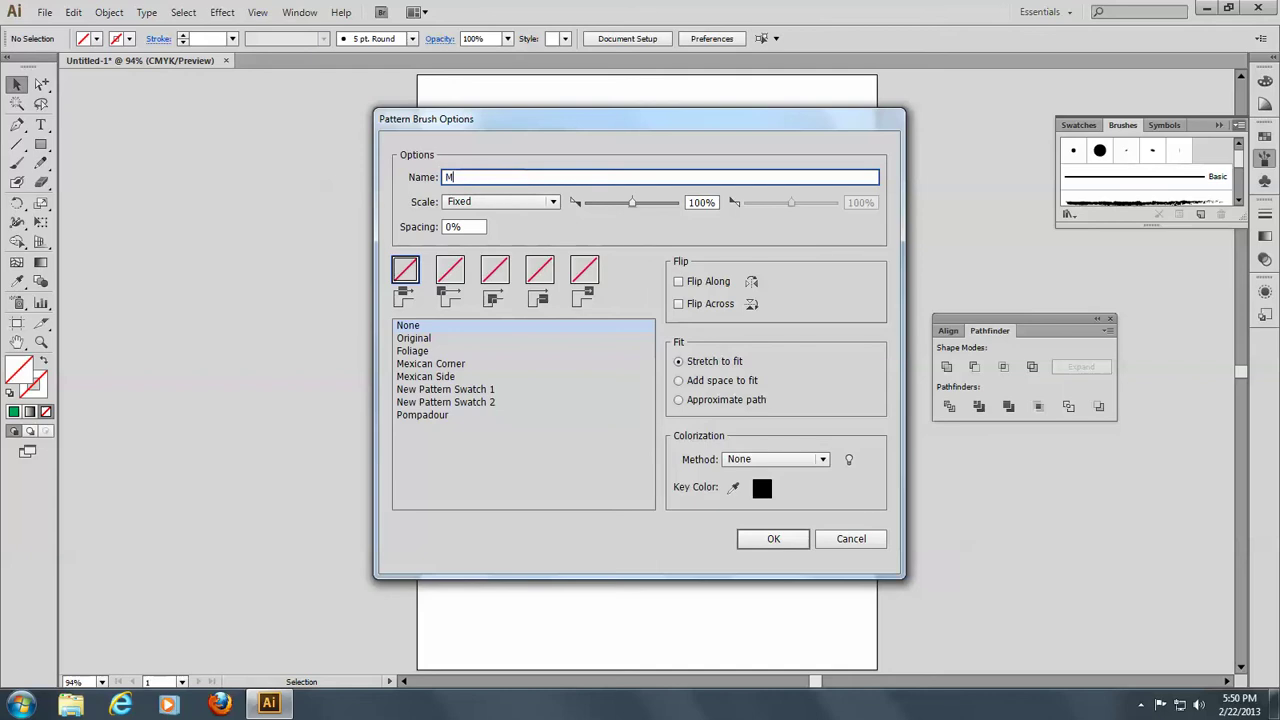
text(exican)
- Assign Mexican Corner to the brush's outer corner tile and Mexican Side to its side tile, and create the brush
click(449, 276)
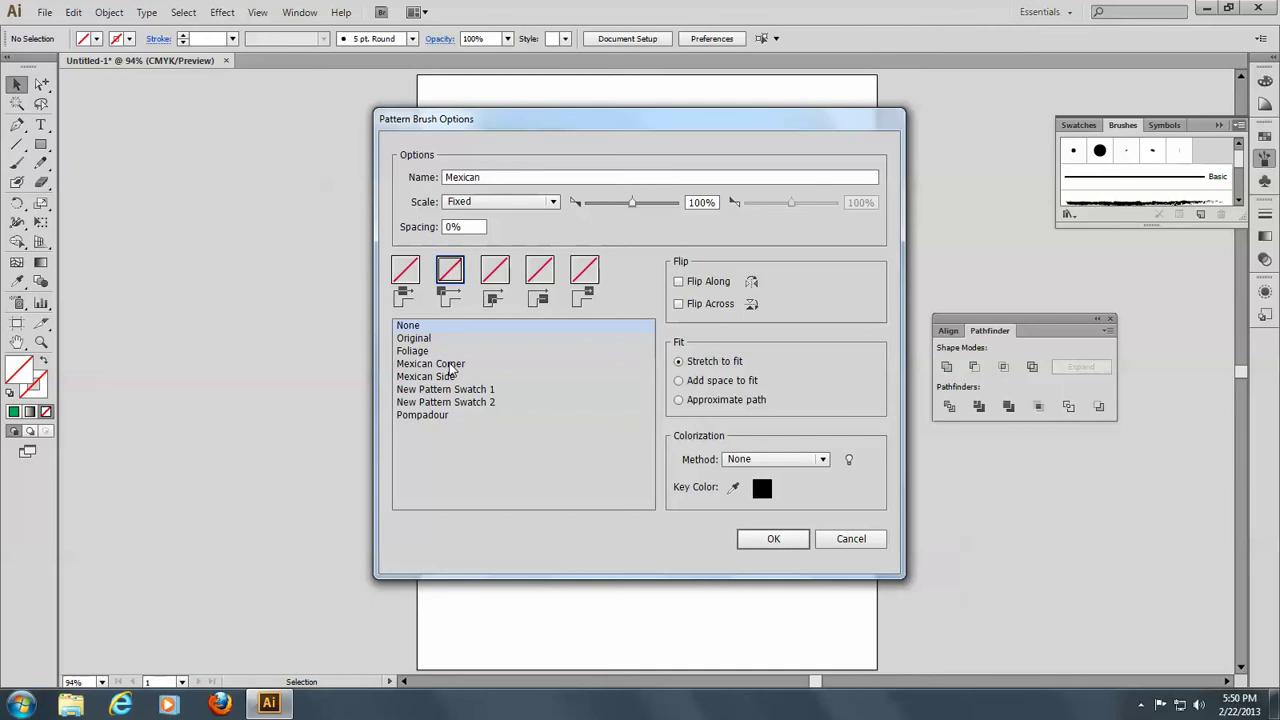
click(451, 366)
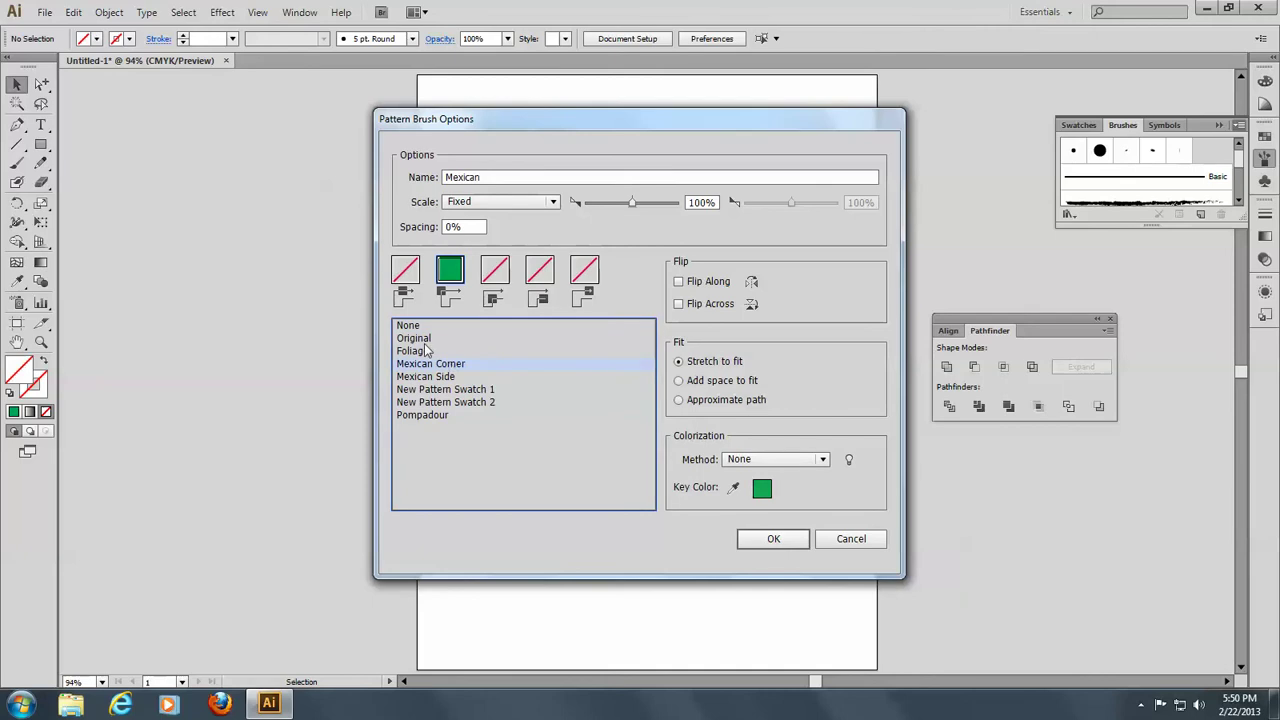
click(404, 272)
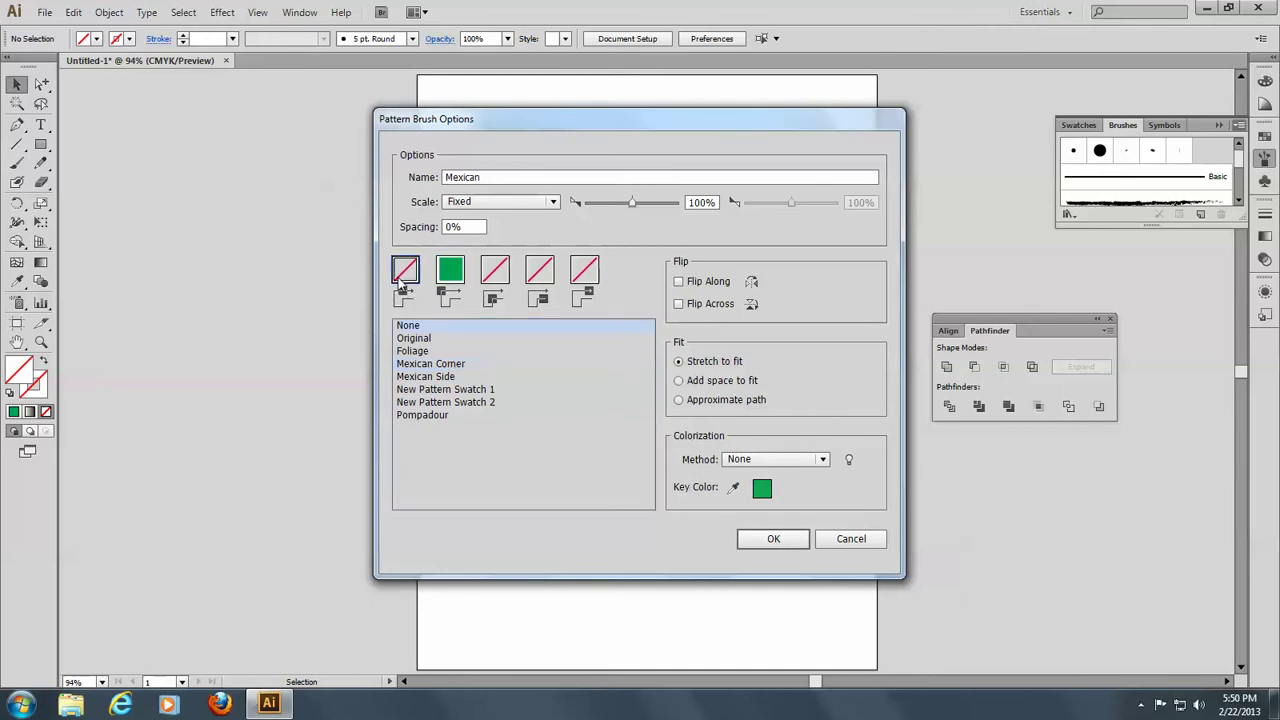
click(420, 377)
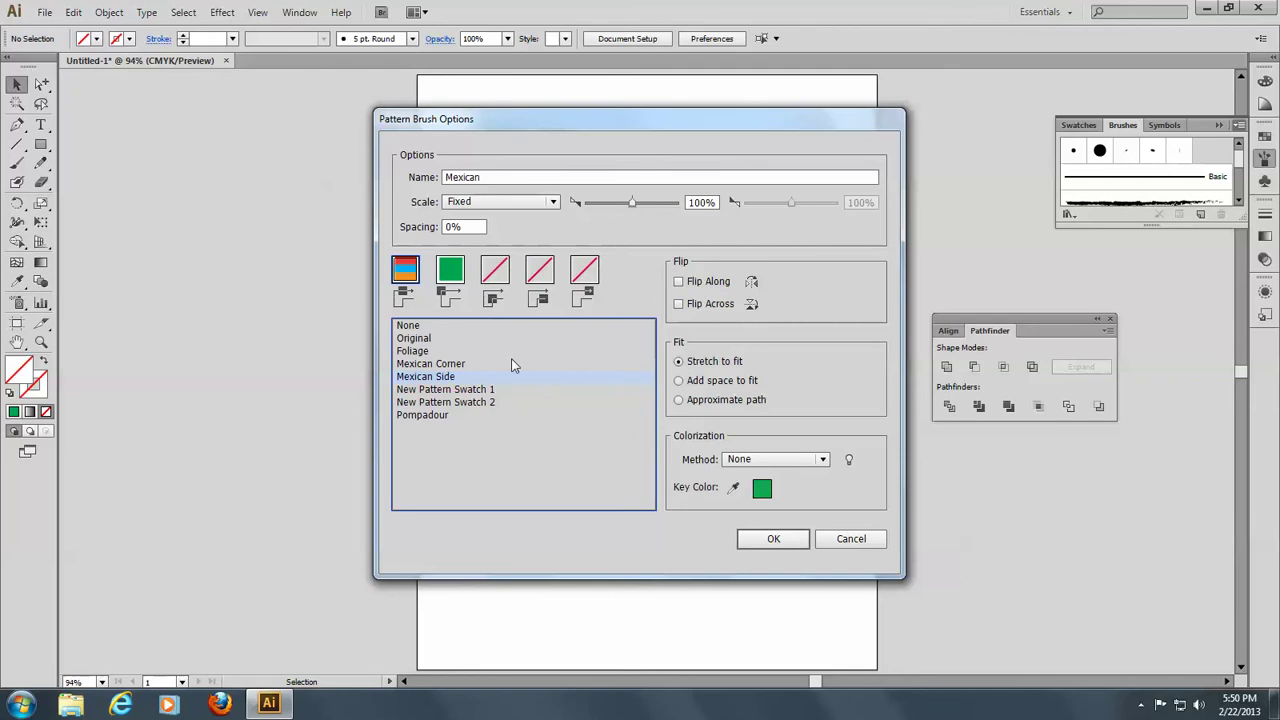
click(773, 540)
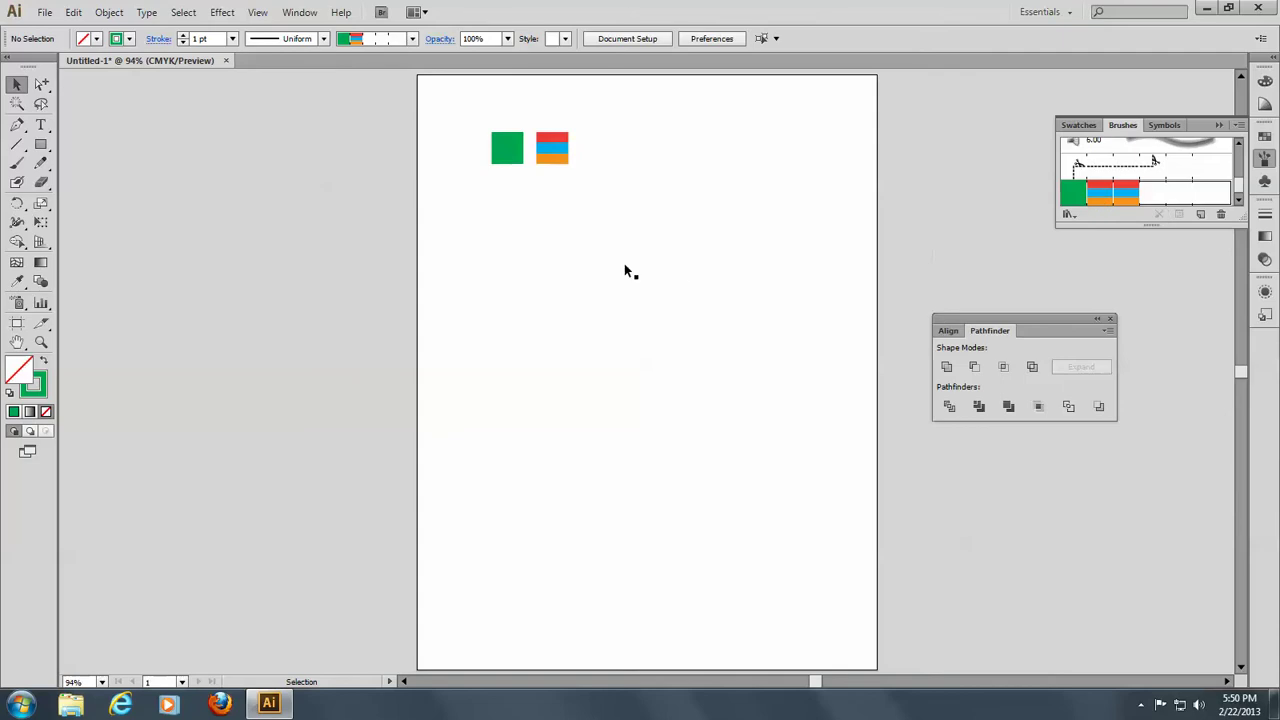
- Apply the Mexican pattern brush to the stroke of the unfilled rectangle, and deselect it
drag(526, 246, 671, 367)
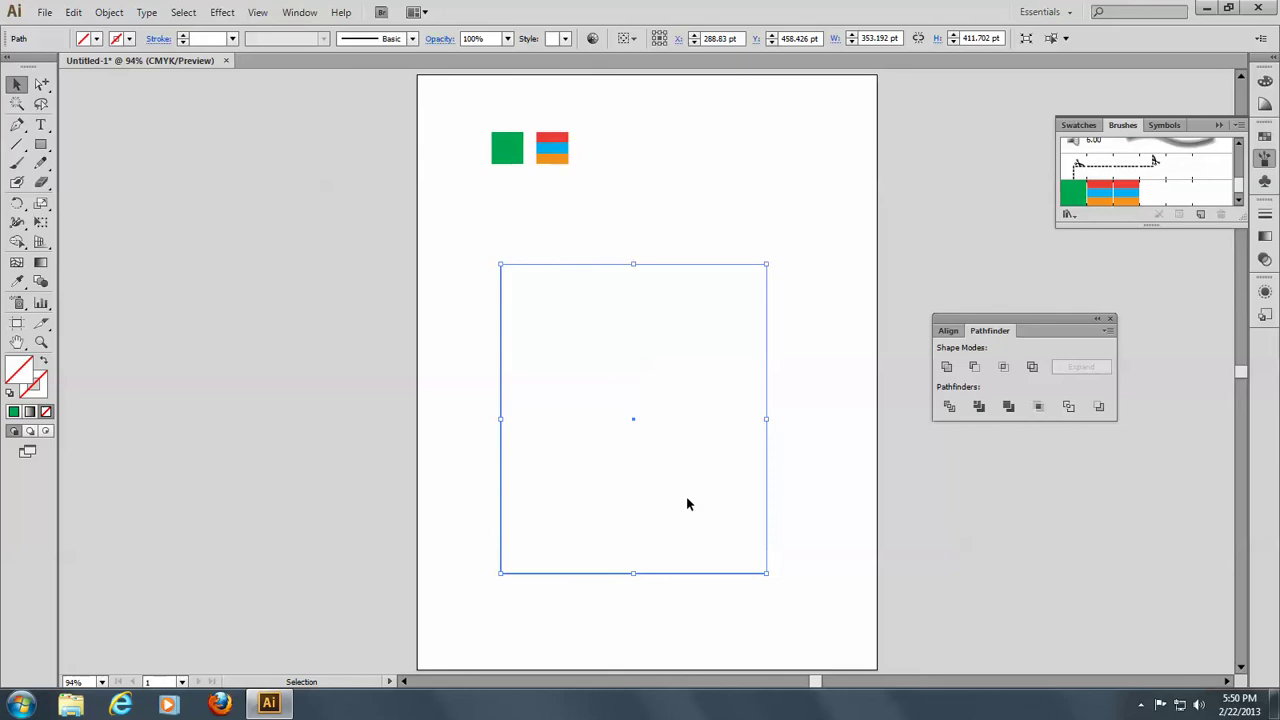
click(40, 397)
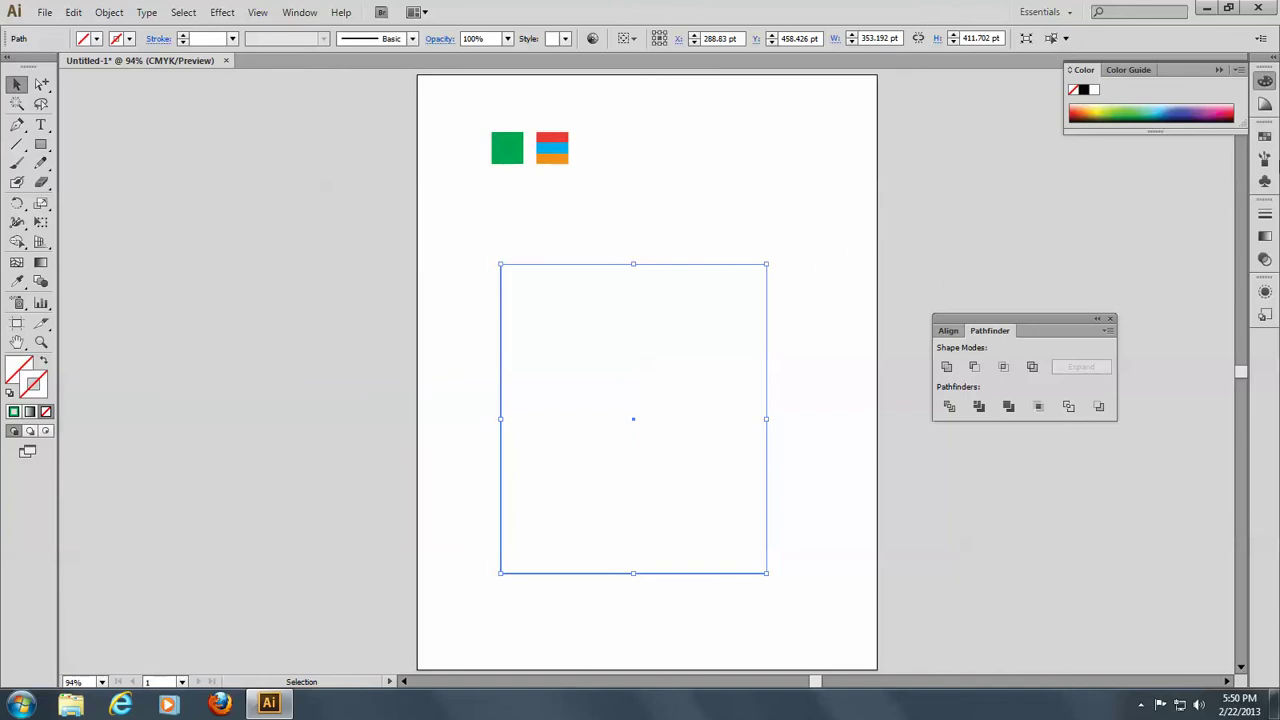
click(1265, 157)
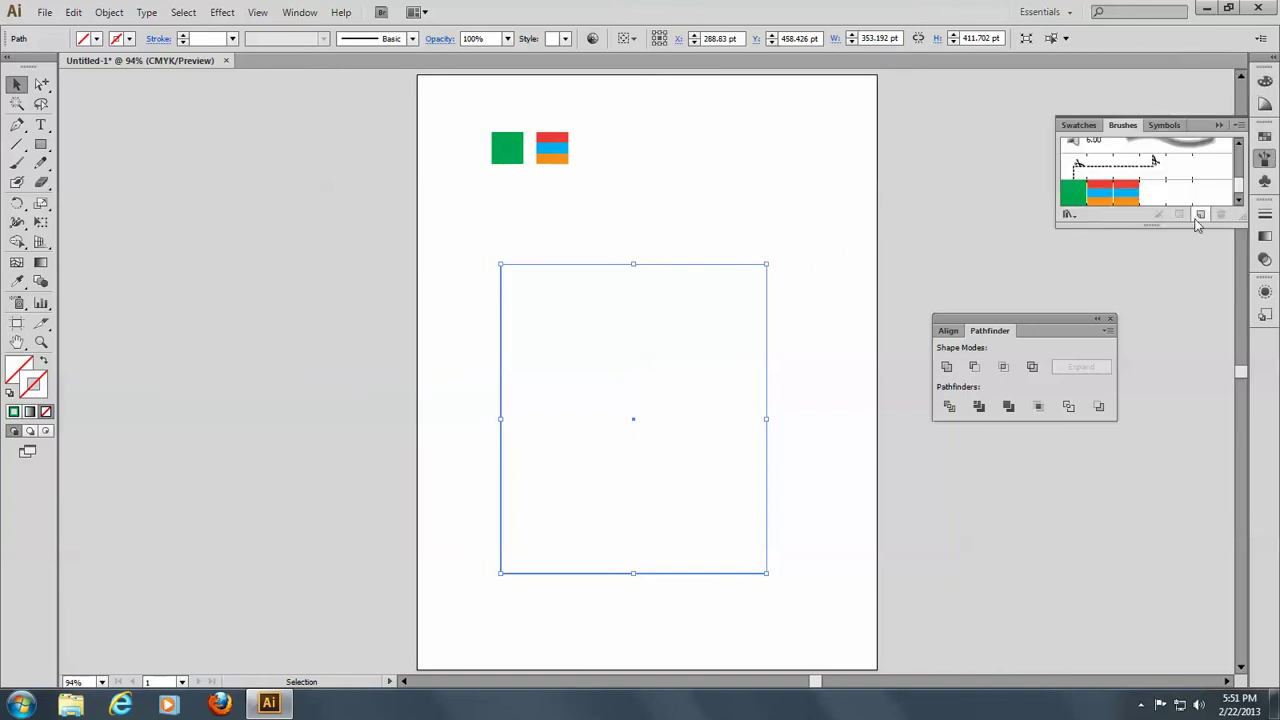
click(1103, 193)
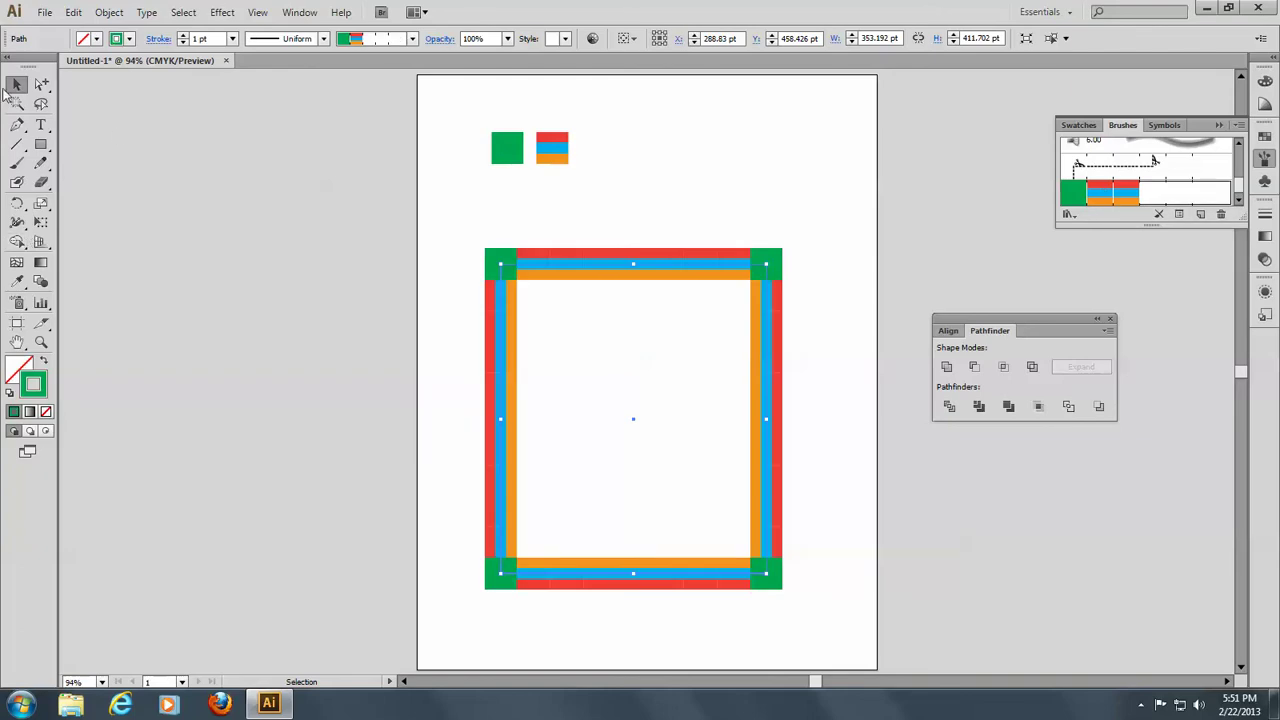
click(149, 227)
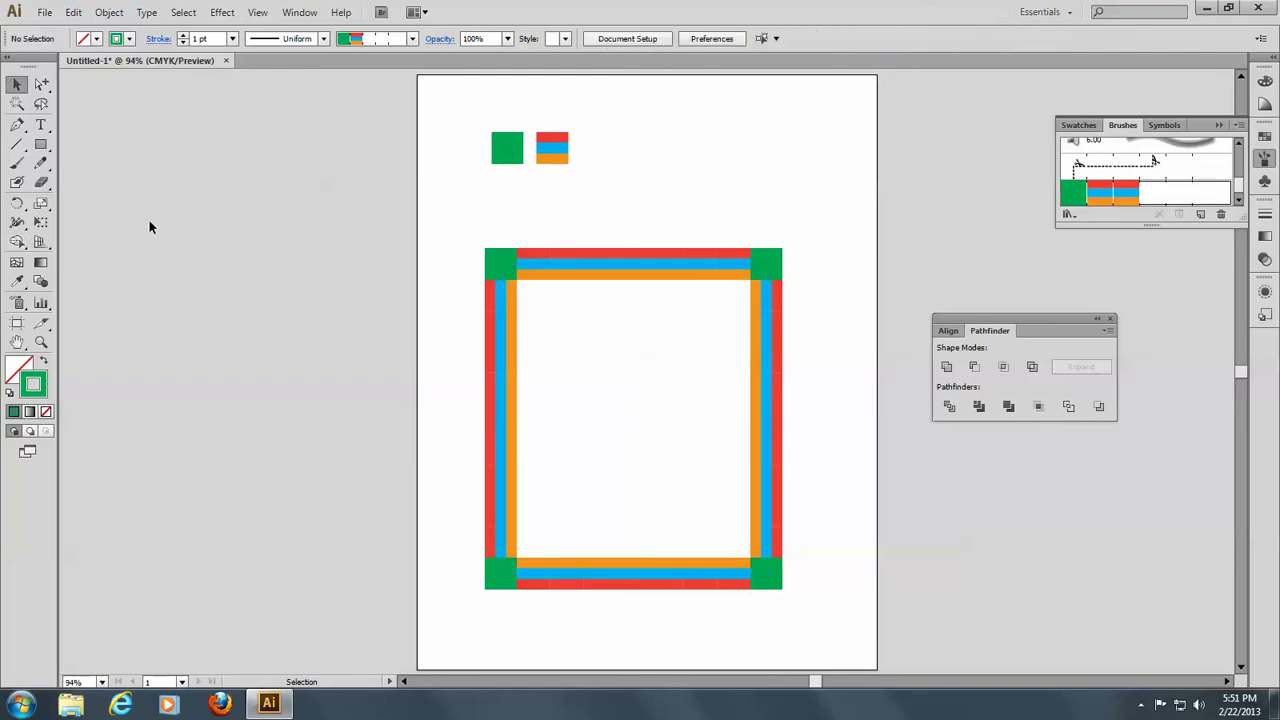